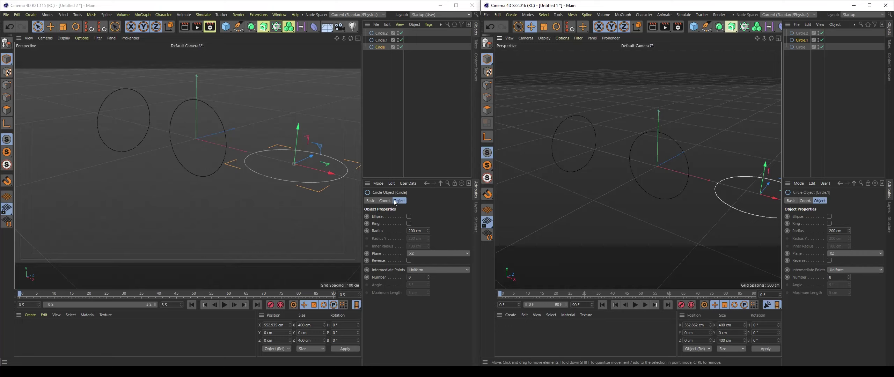
- Clear the circle selections in both the R21 and S22 scenes
click(432, 151)
click(806, 87)
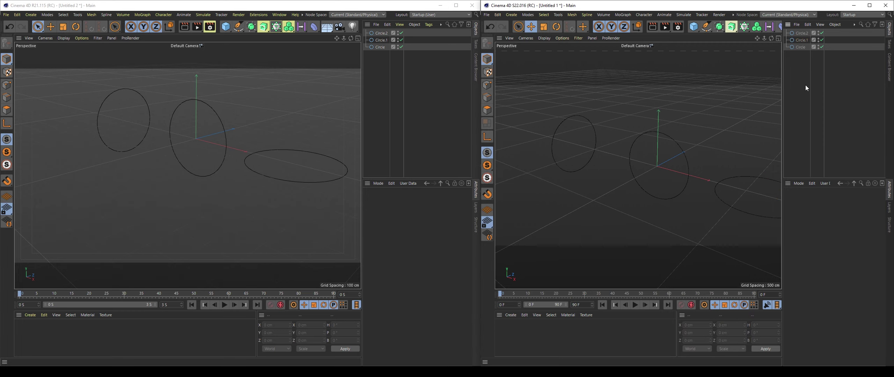
click(441, 144)
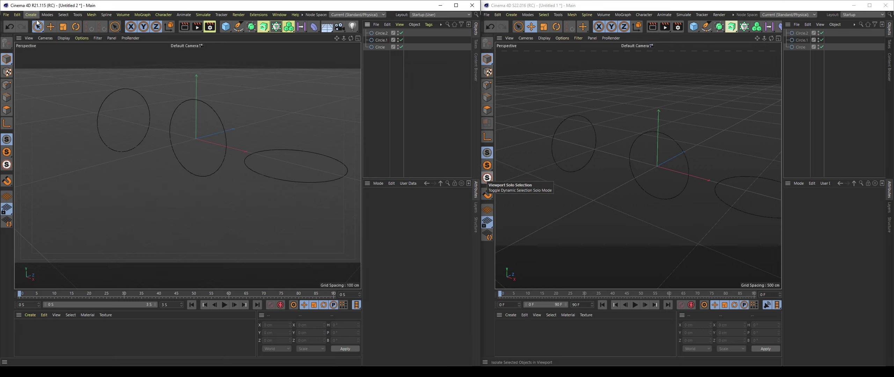
- Add an Extrude object to the R21 scene and widen the object and attribute panels
click(264, 28)
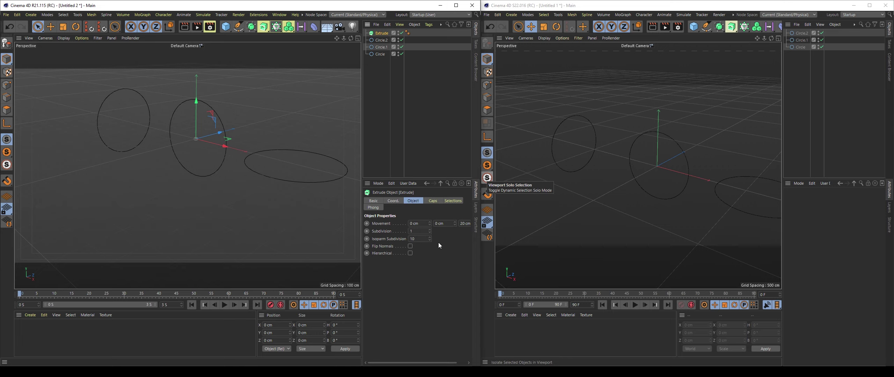
drag(365, 239, 340, 238)
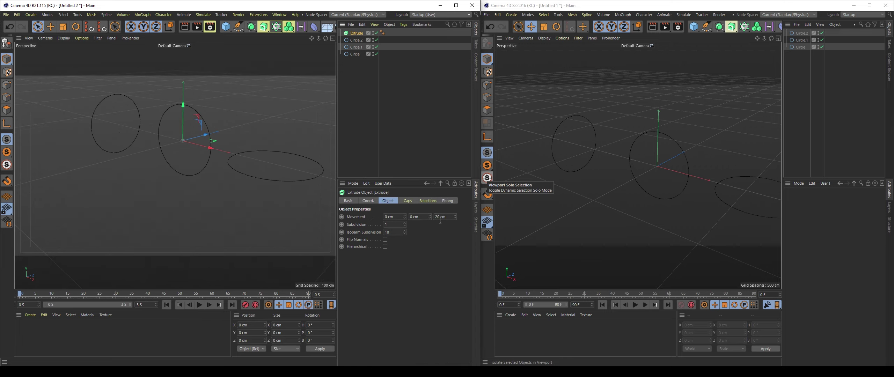
click(516, 13)
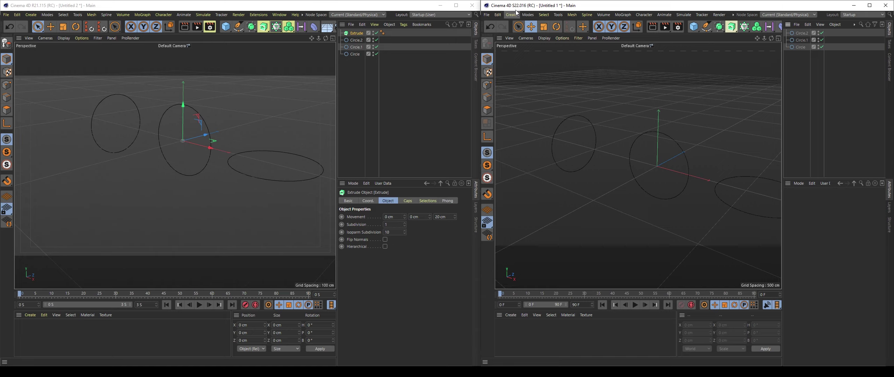
click(731, 26)
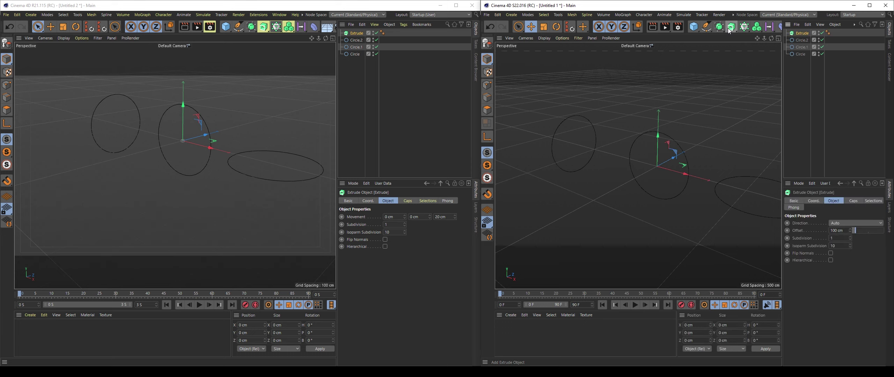
drag(786, 115, 754, 120)
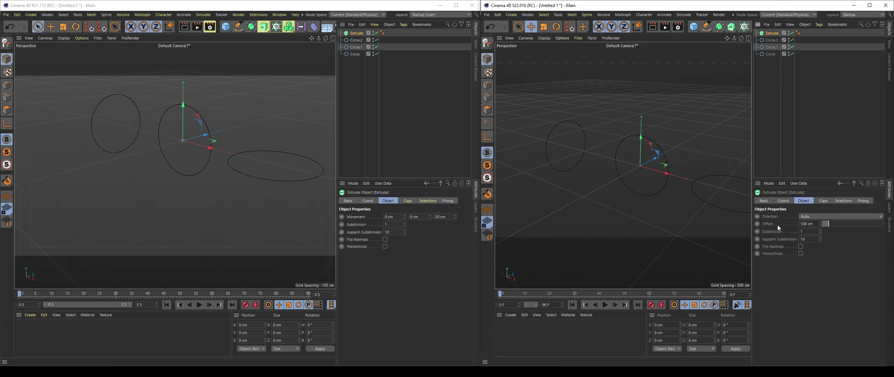
click(773, 216)
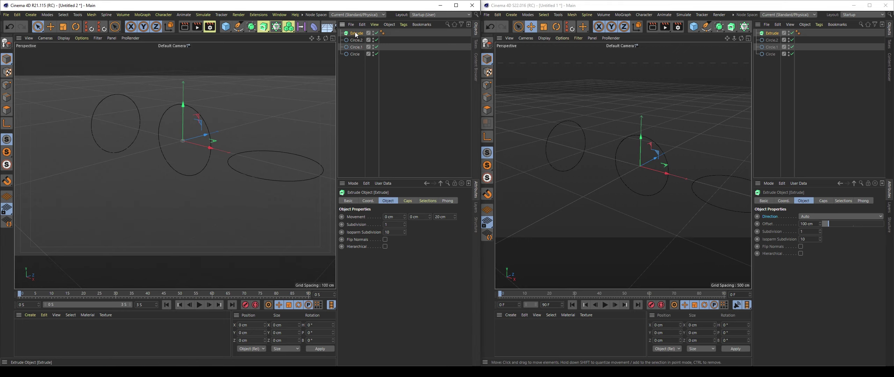
mouse_move(202, 145)
alt+mouse_down()
mouse_move(220, 149)
mouse_move(226, 233)
alt+mouse_up()
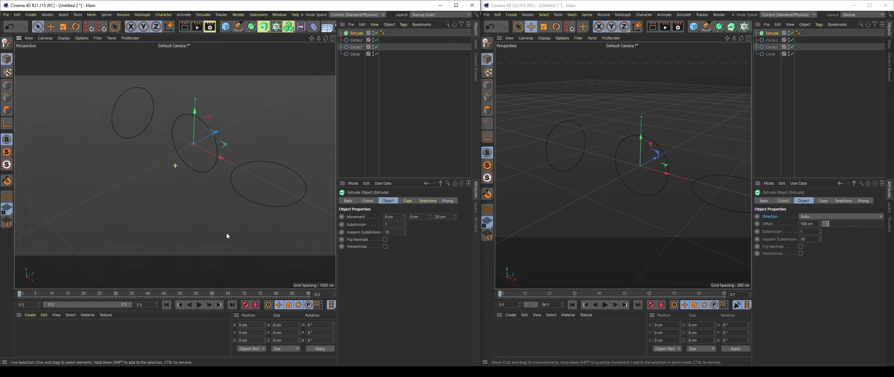
scroll(181, 119, up, 5)
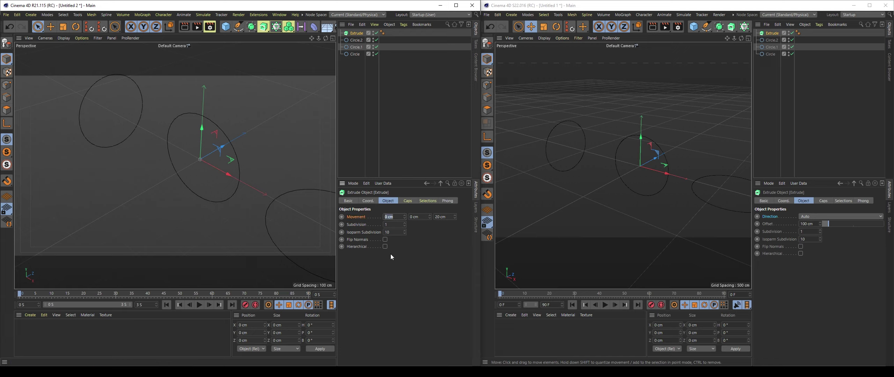
key(Tab)
key(Tab)
key(Return)
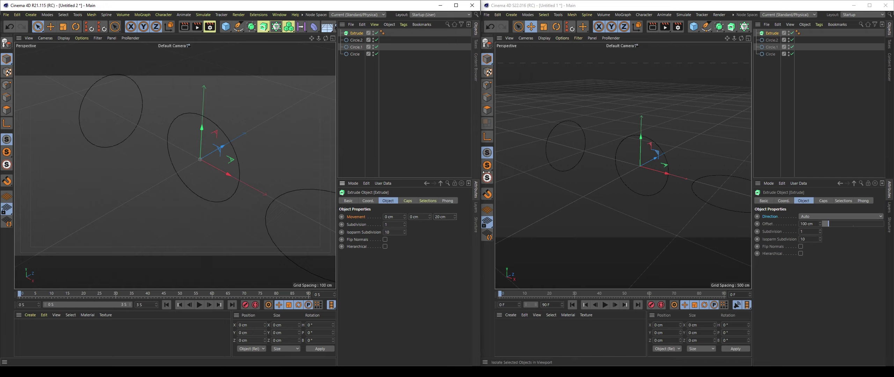
click(440, 217)
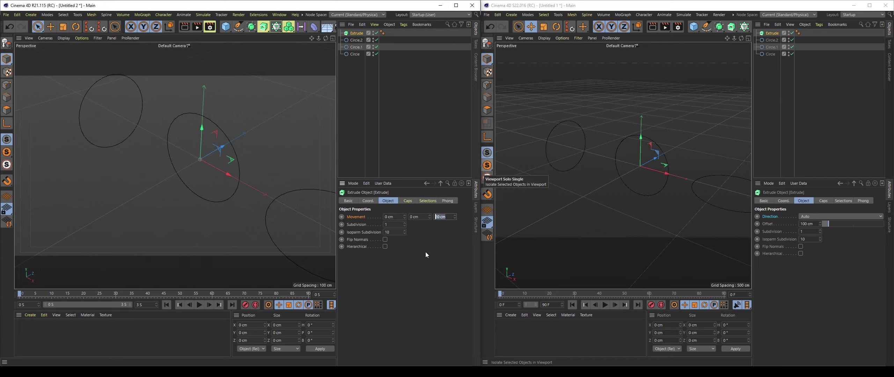
key(Return)
click(777, 224)
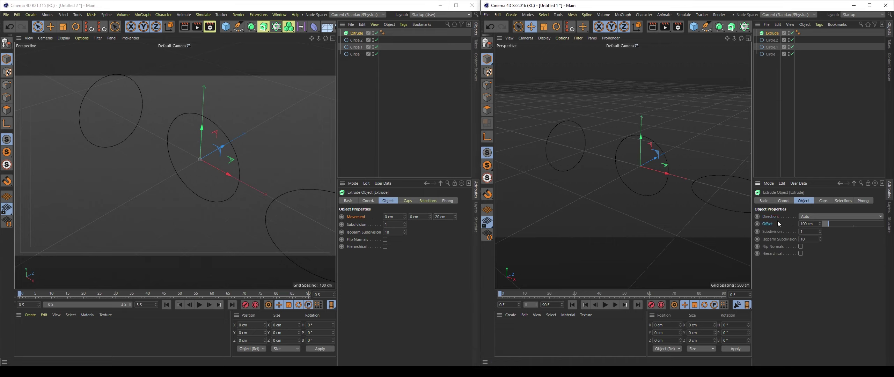
click(818, 225)
click(770, 41)
- Extrude the S22 Circle, try a 133 cm offset, then undo back to 100 cm
click(769, 55)
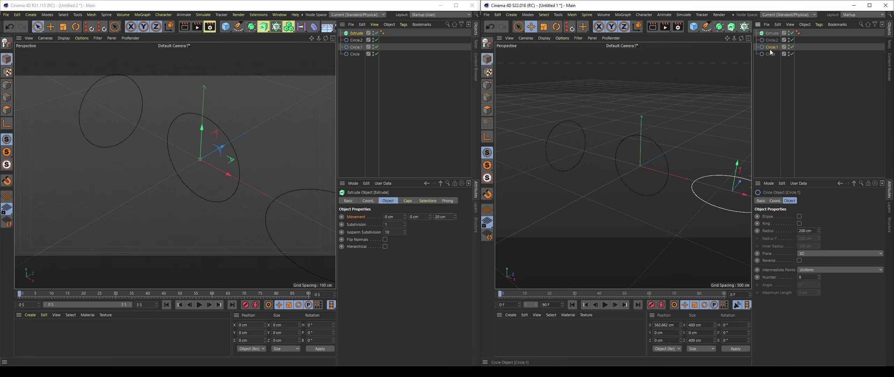
drag(769, 55, 771, 33)
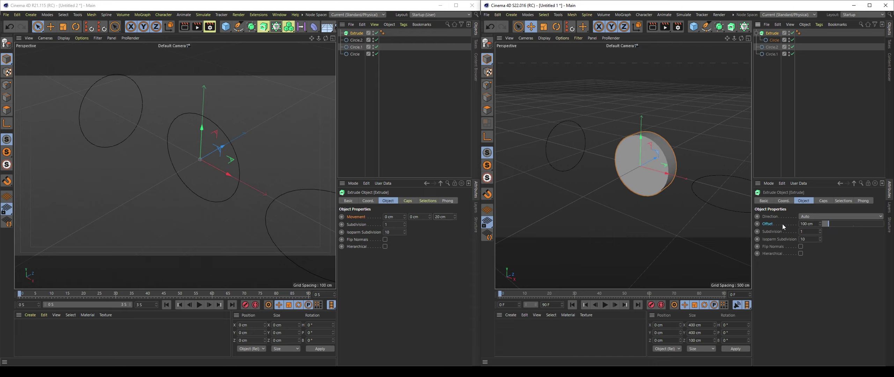
drag(833, 222, 832, 225)
key(ctrl+z)
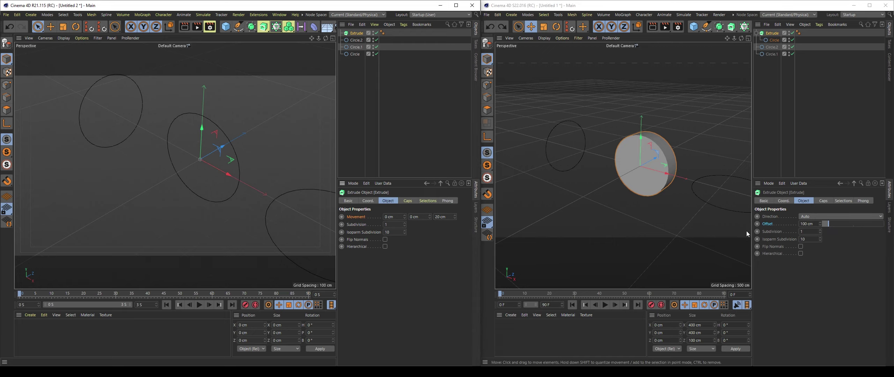
- Take the Circle back out of the S22 Extrude and clear the selection
click(770, 227)
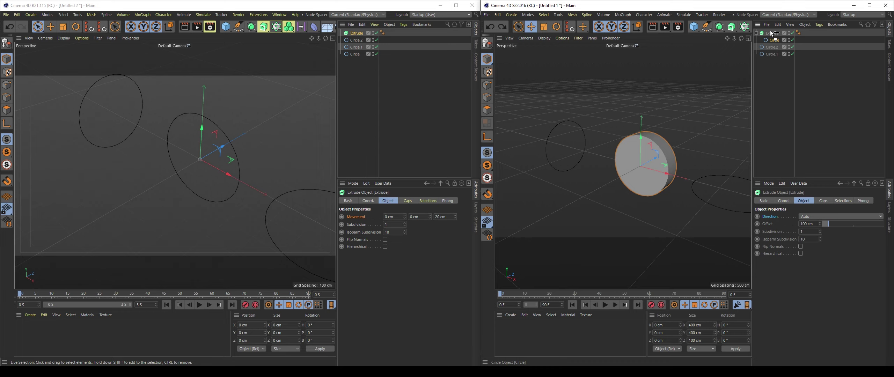
drag(772, 33, 771, 33)
key(ctrl+z)
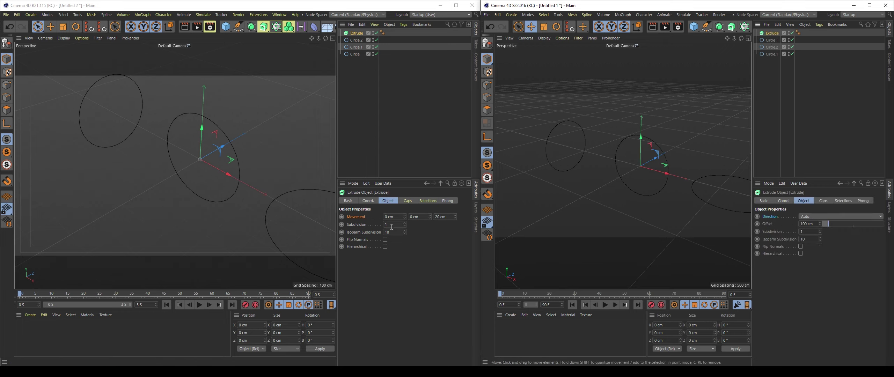
click(211, 172)
scroll(211, 172, down, 2)
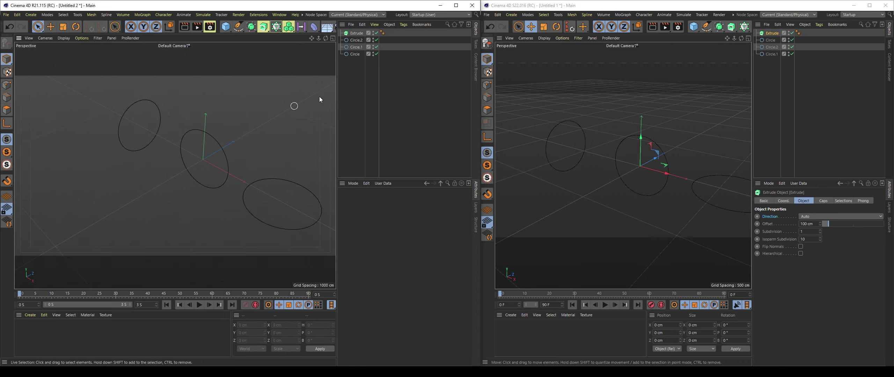
- Put Circle.2 inside the R21 Extrude and deepen its Z movement to 297 cm
click(356, 39)
mouse_move(216, 167)
alt+mouse_down()
mouse_move(198, 152)
mouse_move(237, 209)
alt+mouse_up()
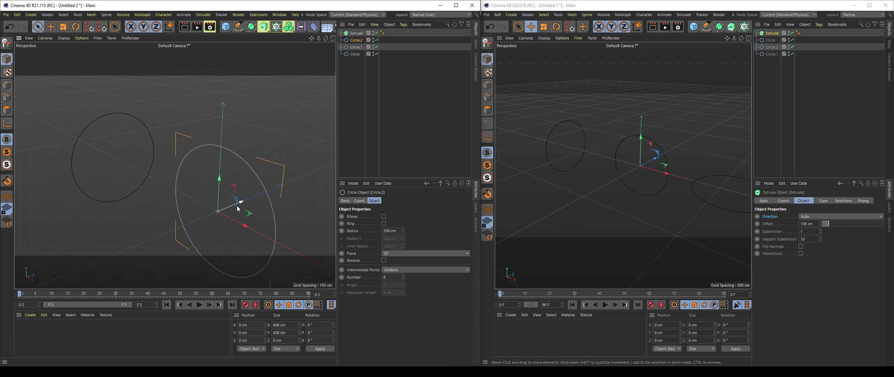
drag(356, 40, 355, 34)
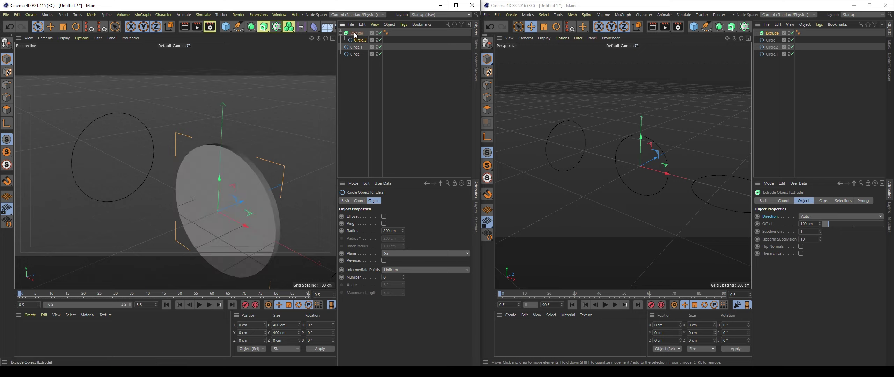
click(355, 33)
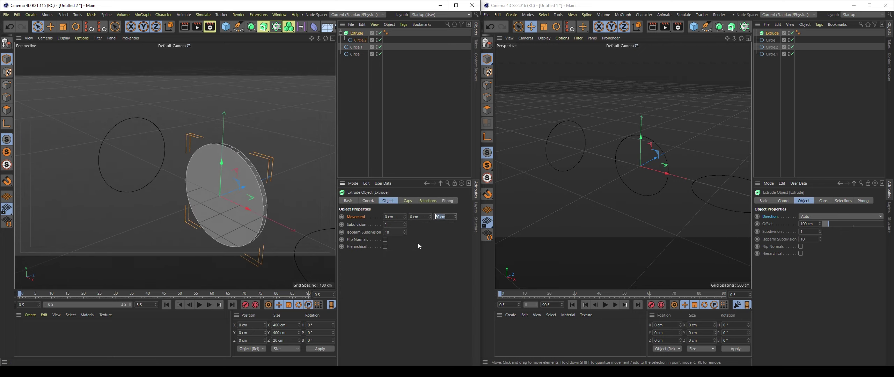
mouse_move(455, 217)
mouse_down()
mouse_move(487, 236)
mouse_move(441, 221)
mouse_up()
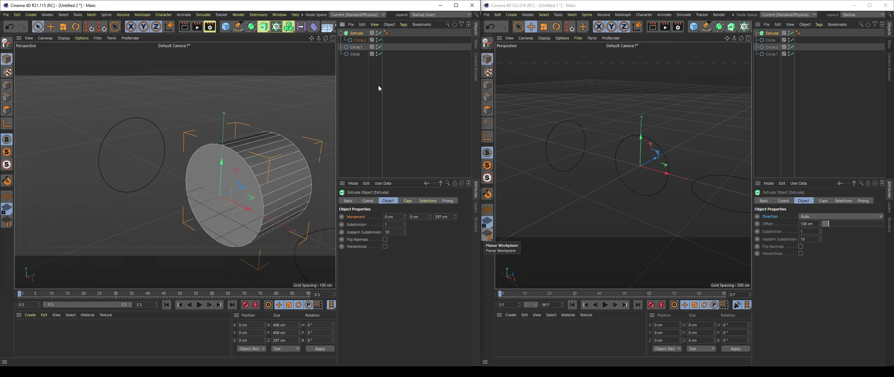
scroll(248, 167, down, 2)
scroll(248, 167, down, 2)
scroll(248, 166, up, 3)
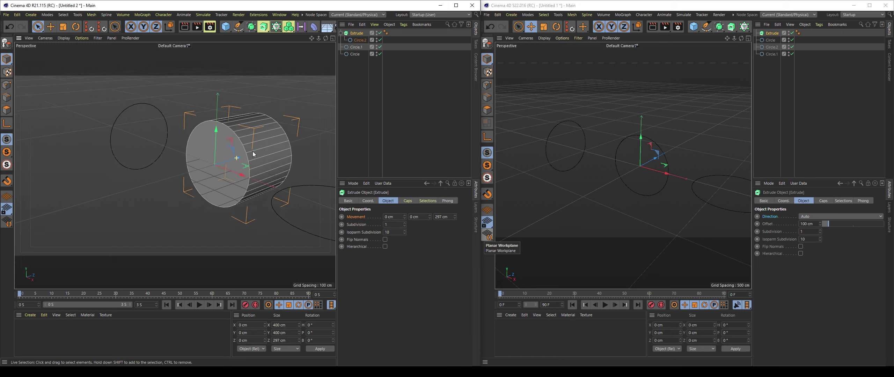
key(Tab)
- Swap Circle.2 out of the Extrude for Circle.1, forming an extruded tube
click(360, 41)
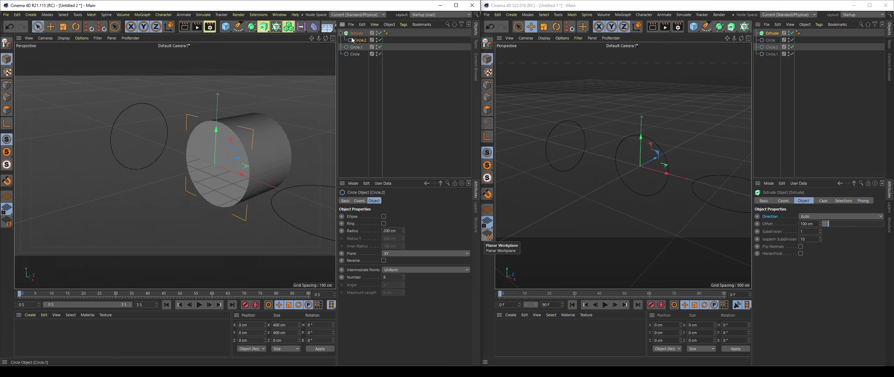
drag(360, 41, 358, 31)
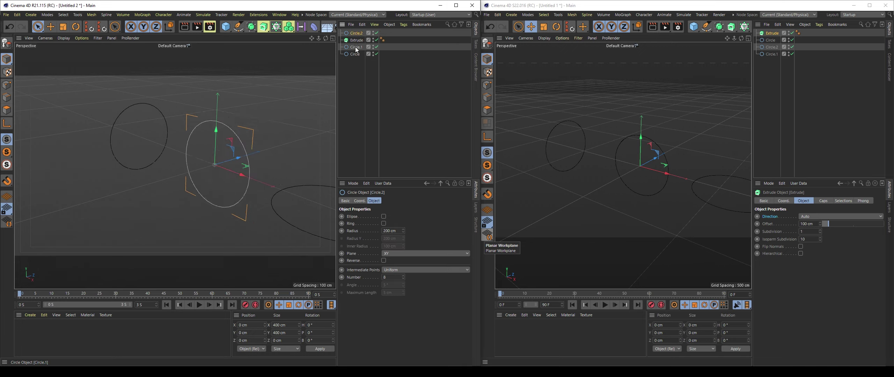
click(356, 47)
scroll(168, 150, down, 3)
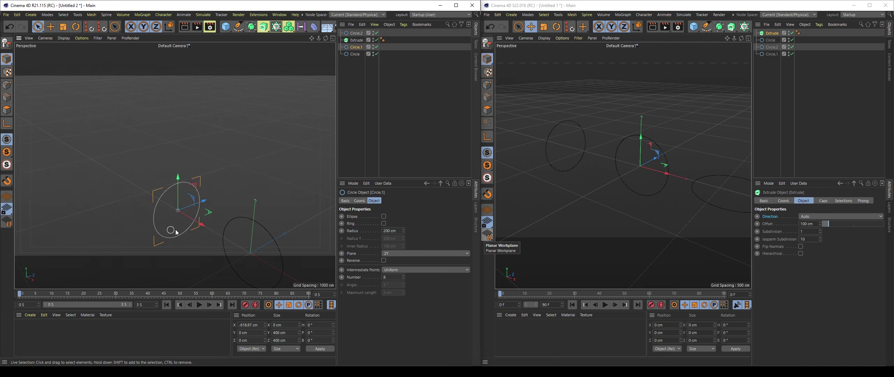
alt+drag(175, 231, 212, 171)
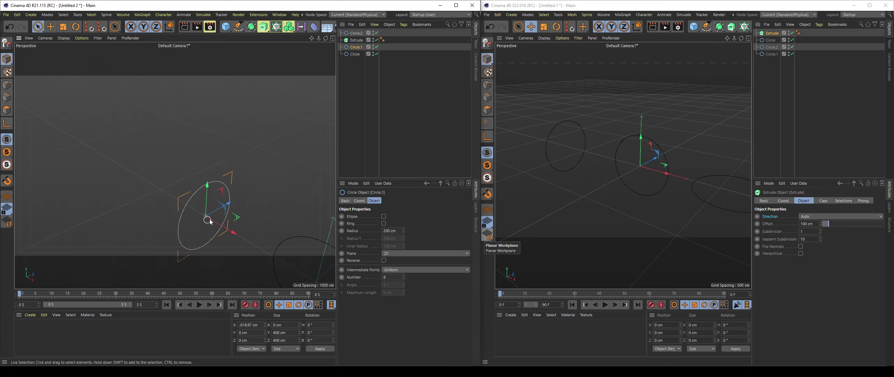
scroll(196, 209, up, 2)
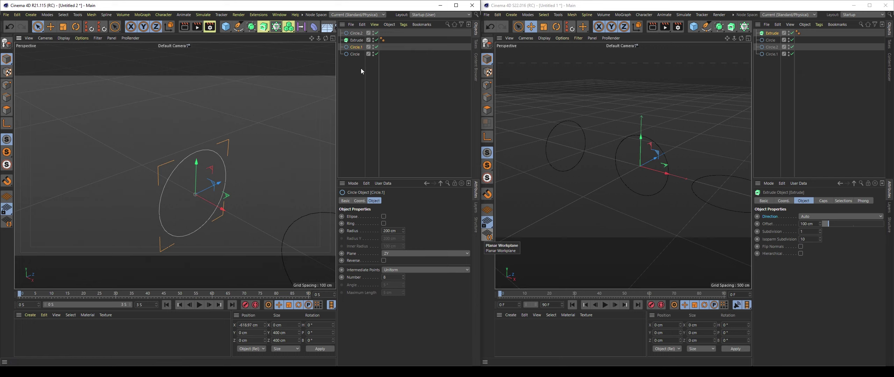
drag(356, 47, 357, 40)
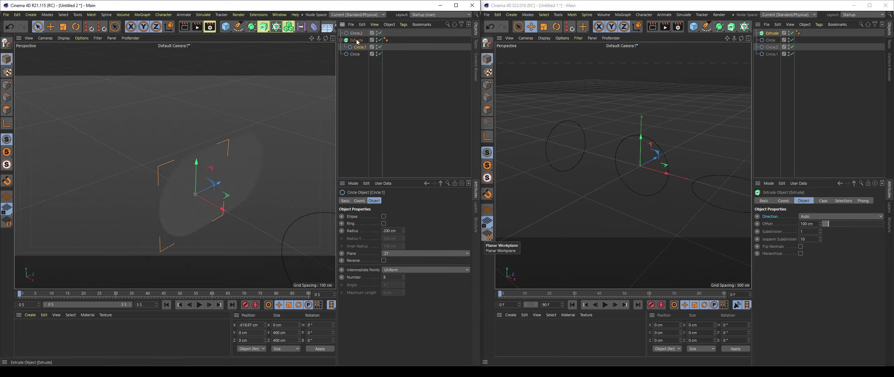
click(368, 76)
click(357, 41)
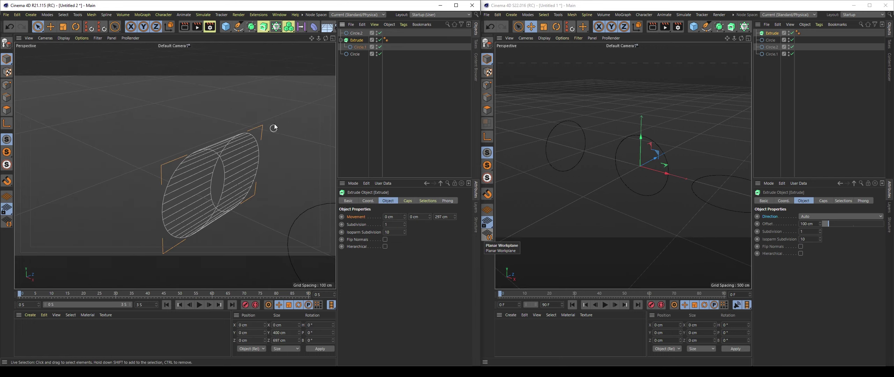
click(384, 99)
mouse_move(250, 188)
alt+mouse_down()
mouse_move(285, 179)
mouse_move(249, 192)
mouse_move(208, 188)
alt+mouse_up()
- Set the Extrude movement to Z 0 cm and X 208 cm, then pull Circle.1 out
click(357, 40)
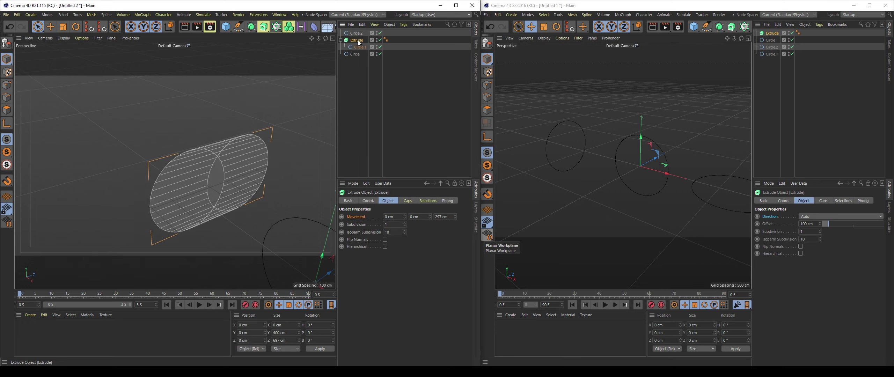
click(442, 216)
text(0)
key(Return)
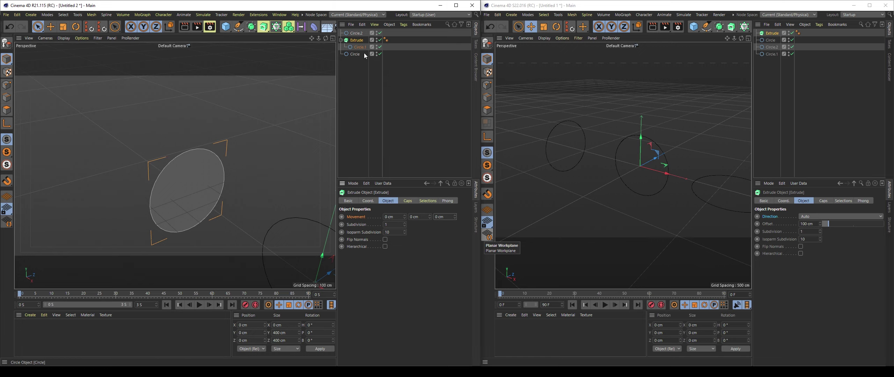
key(Down)
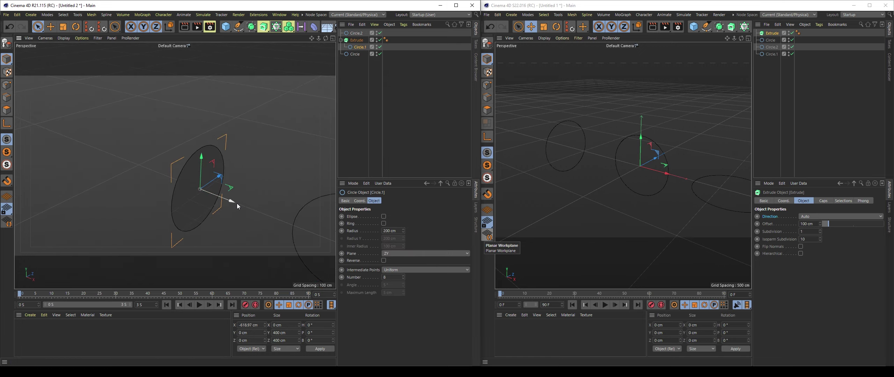
alt+drag(237, 204, 231, 209)
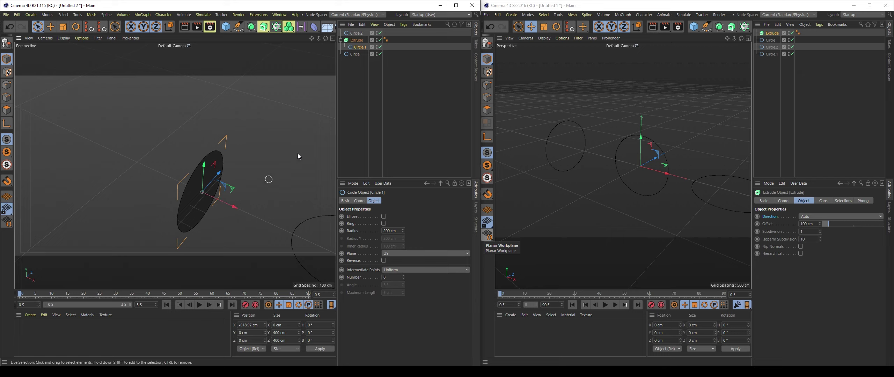
click(356, 41)
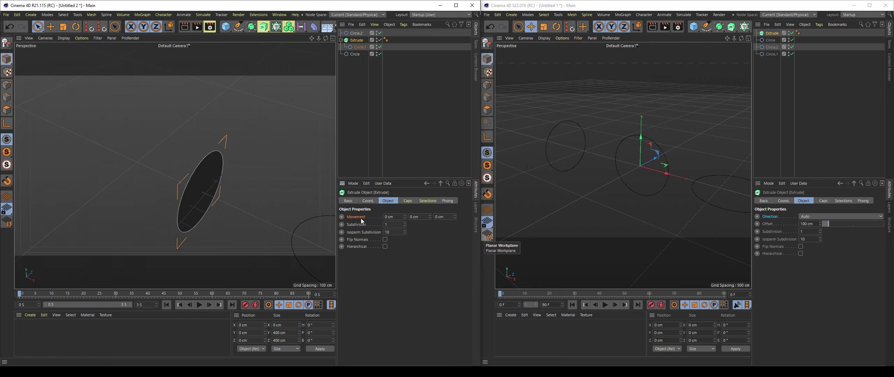
drag(405, 218, 419, 213)
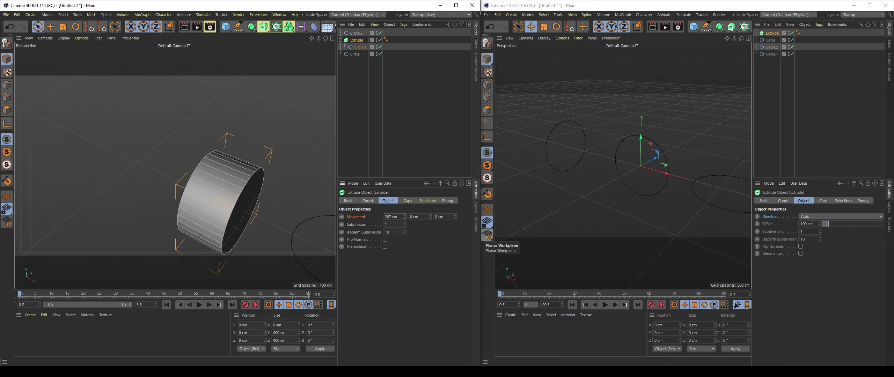
scroll(156, 157, down, 5)
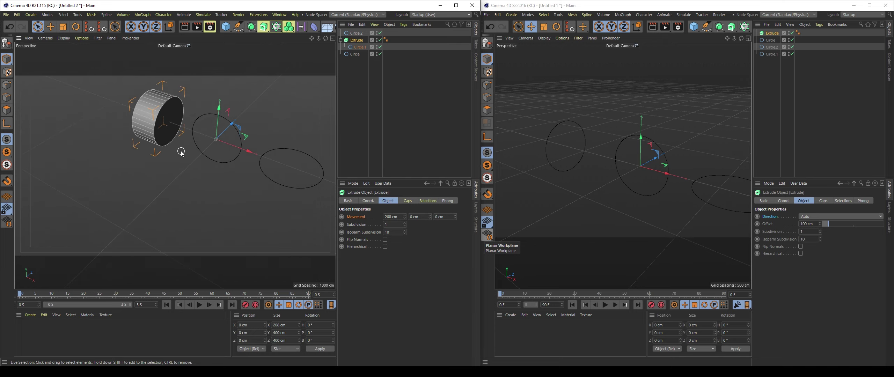
drag(360, 47, 359, 38)
click(354, 56)
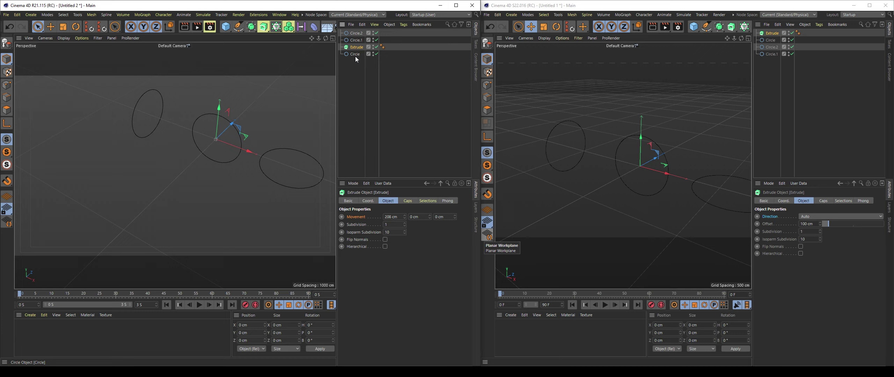
- Place the flat ground-plane Circle inside the Extrude object
click(310, 161)
scroll(308, 160, up, 2)
scroll(286, 161, up, 2)
scroll(269, 161, up, 2)
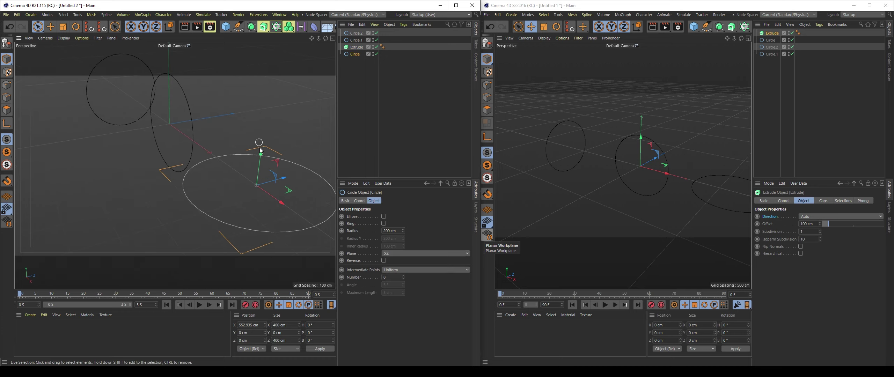
scroll(249, 156, down, 2)
scroll(251, 157, down, 1)
scroll(244, 158, up, 1)
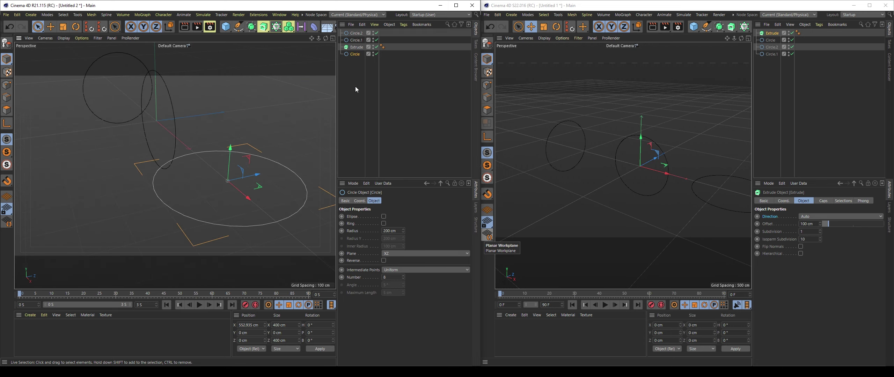
drag(353, 48, 355, 47)
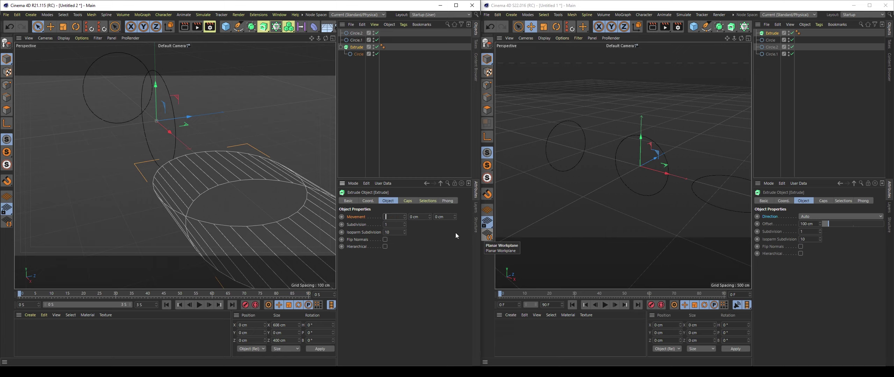
- Set the Extrude movement to X 0 cm and Y 177 cm for an upright cylinder
key(Return)
drag(430, 217, 429, 195)
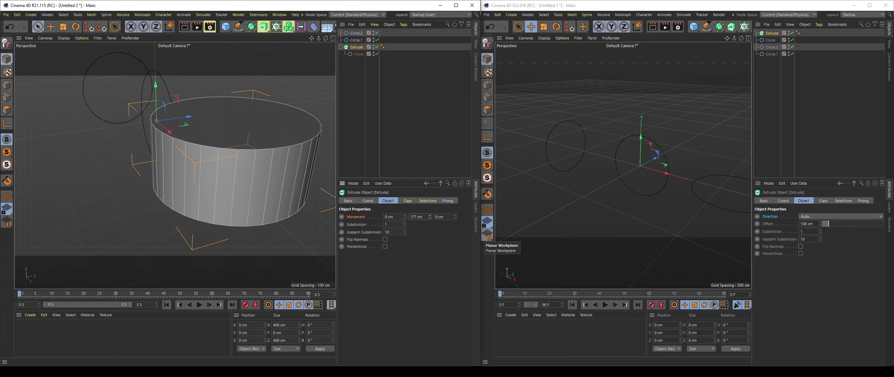
click(401, 125)
scroll(235, 192, down, 3)
scroll(220, 196, down, 2)
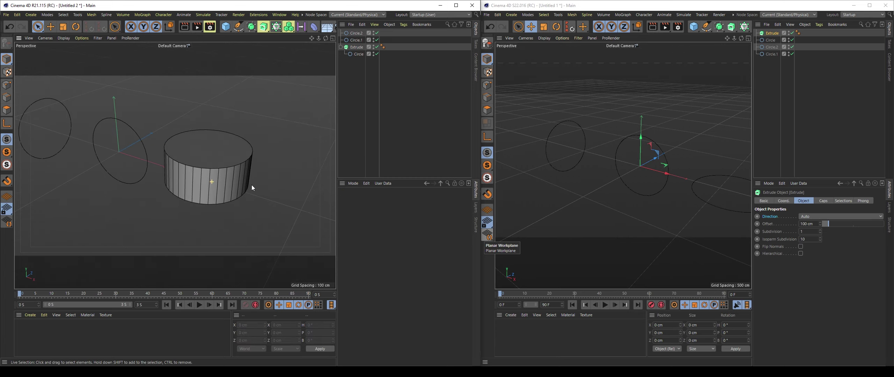
scroll(251, 184, down, 2)
scroll(208, 170, up, 2)
scroll(206, 184, up, 2)
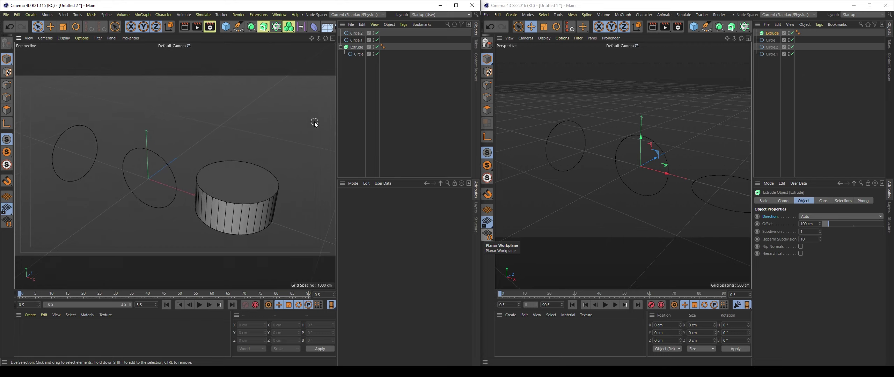
- Delete the Extrude object while keeping its circle
click(353, 49)
key(shift+g)
click(344, 60)
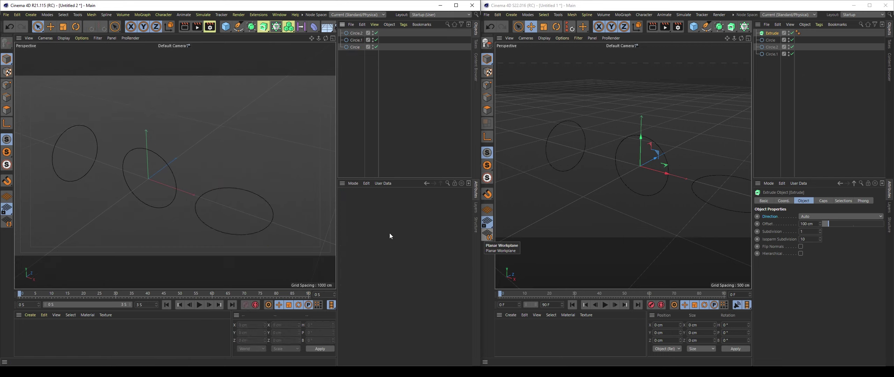
mouse_move(176, 184)
alt+mouse_down()
mouse_move(208, 207)
mouse_move(287, 194)
mouse_move(221, 204)
alt+mouse_up()
- Return Circle.1 to the top level of the hierarchy and select the upright Circle.2
click(356, 33)
drag(356, 40, 357, 50)
click(357, 50)
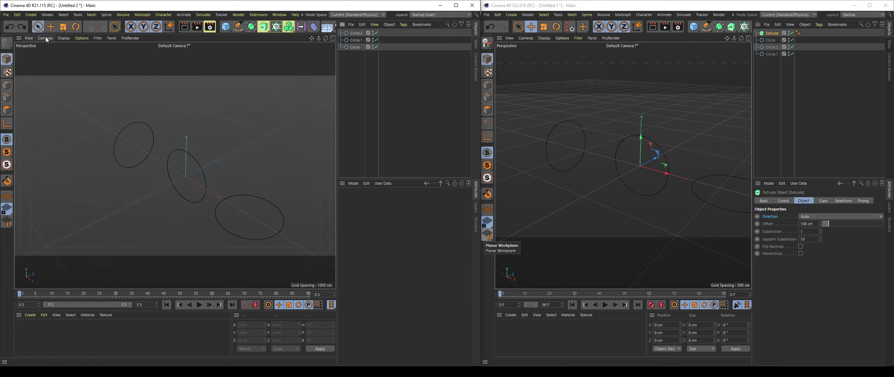
click(356, 40)
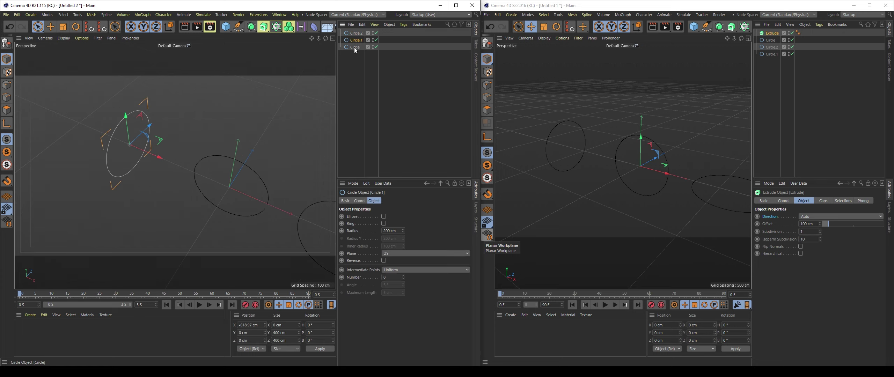
alt+drag(178, 136, 266, 154)
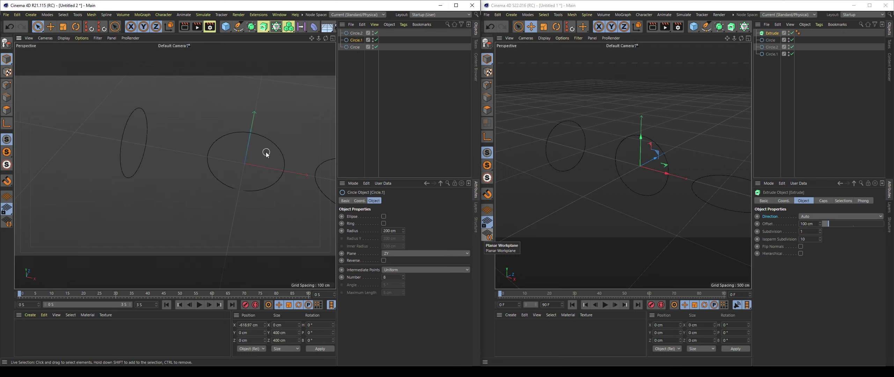
click(276, 143)
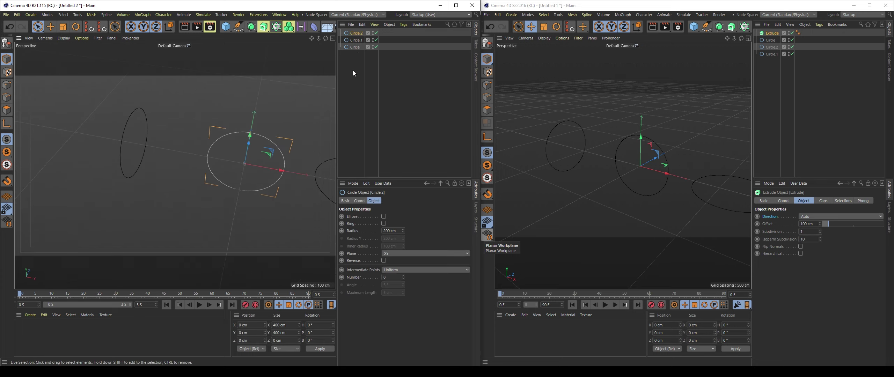
- Wrap Circle.2 in a new Extrude and deepen it to 136 cm along Z
alt+click(263, 27)
mouse_move(279, 149)
alt+mouse_down()
mouse_move(226, 152)
mouse_move(303, 140)
alt+mouse_up()
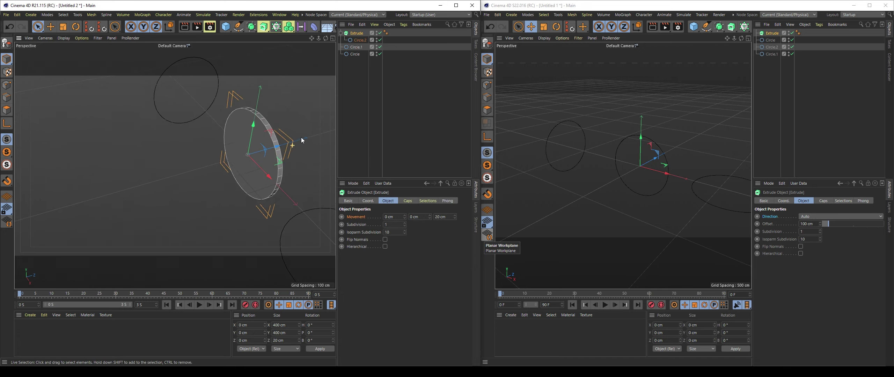
alt+middle_drag(309, 132, 289, 154)
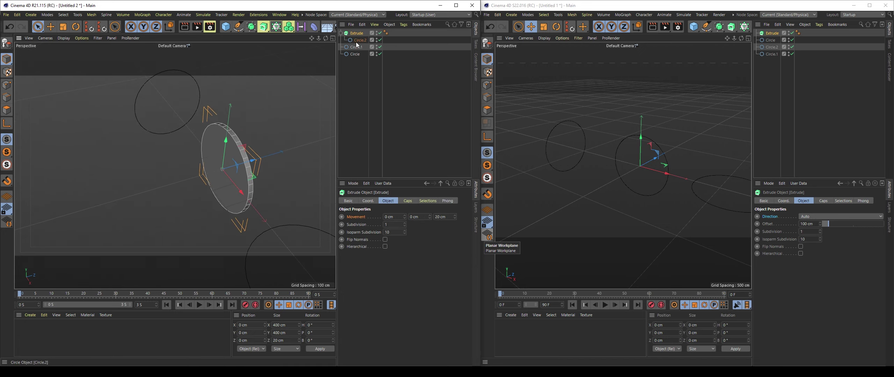
drag(454, 217, 454, 189)
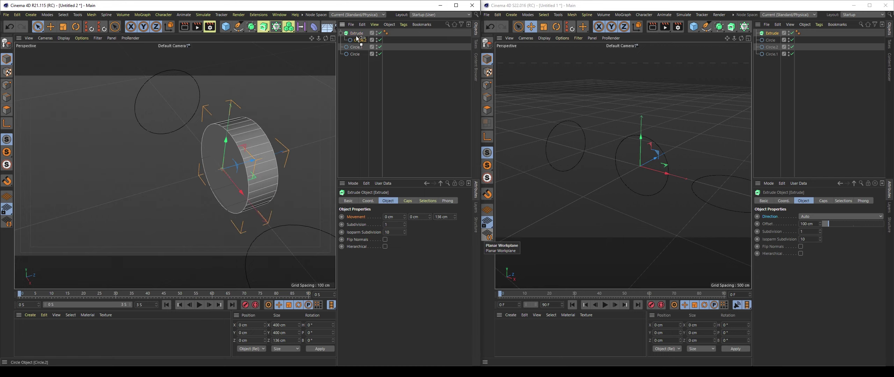
- Remove the Extrude so only plain circles remain, and select Circle.1
drag(358, 39, 357, 32)
key(Delete)
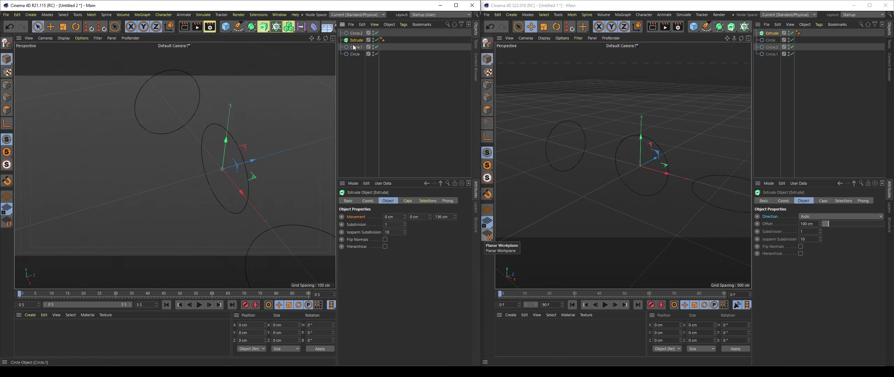
click(164, 135)
alt+drag(164, 137, 136, 156)
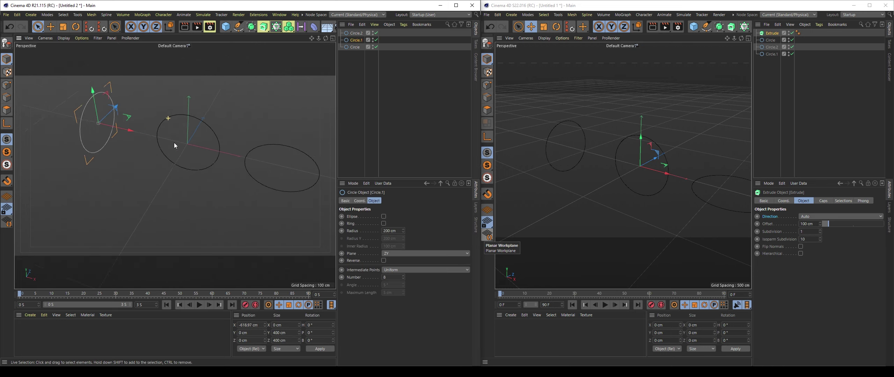
- Wrap Circle.1 in a new Extrude, then move Circle.1 back out of it
alt+click(263, 26)
alt+drag(211, 137, 209, 136)
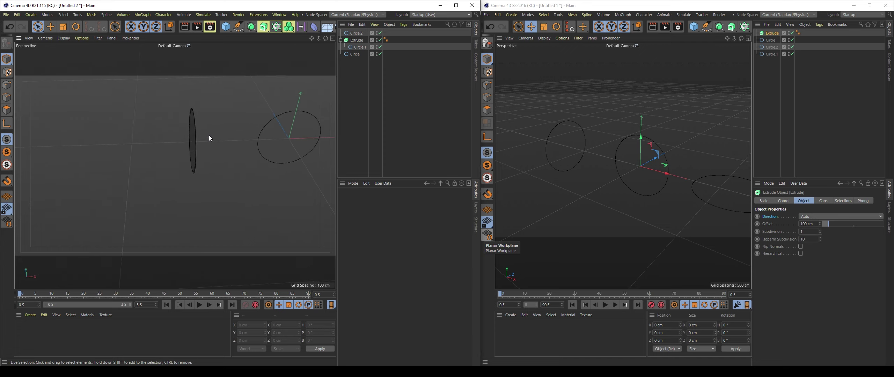
drag(360, 47, 355, 38)
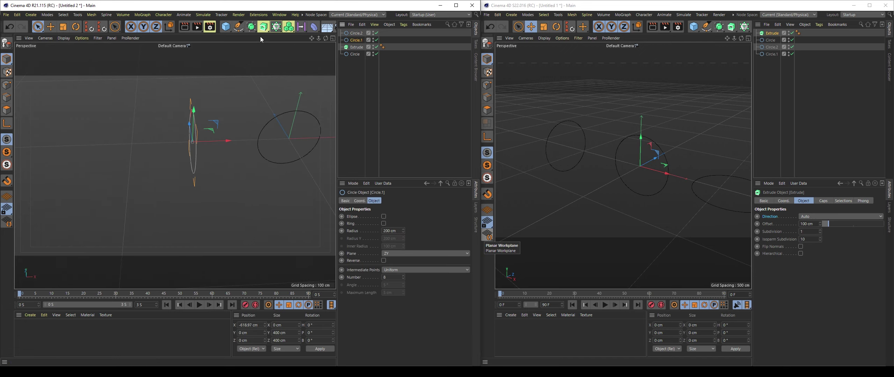
- Add a new Circle.3 spline and turn off Circle.2
click(238, 26)
click(313, 49)
scroll(235, 186, down, 2)
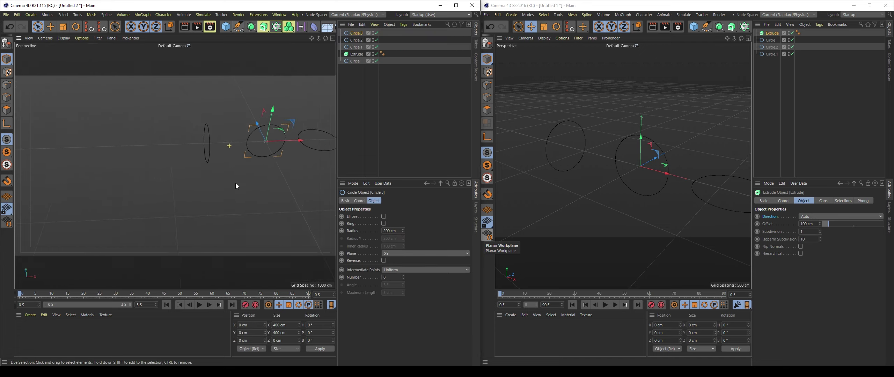
scroll(243, 171, down, 3)
click(377, 40)
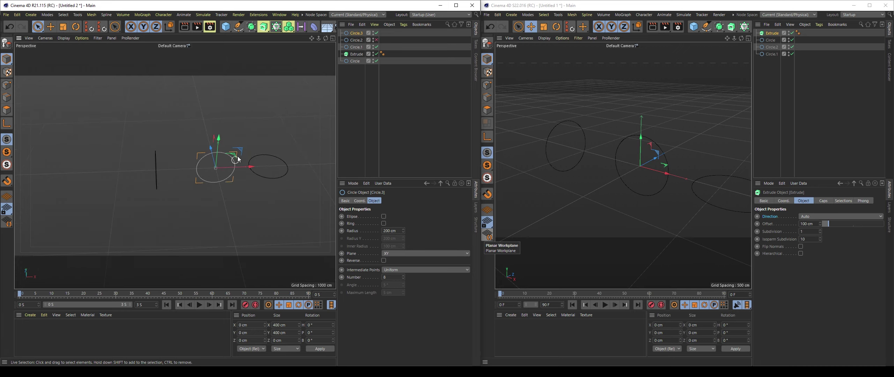
alt+drag(223, 164, 196, 163)
- Rotate Circle.3 to a -90° heading so it stands upright
click(77, 29)
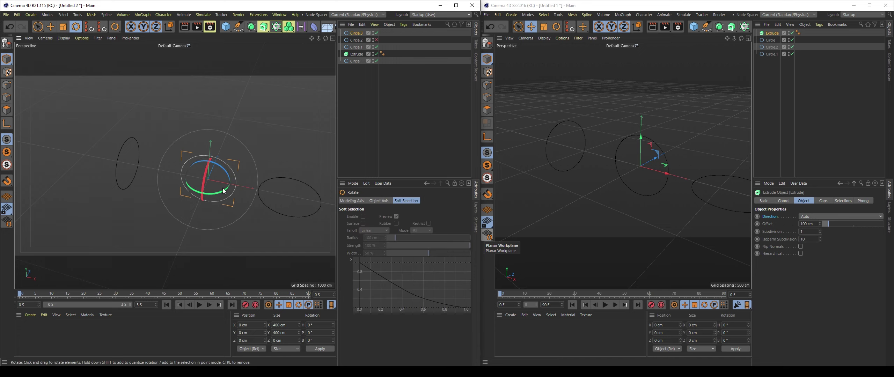
drag(224, 192, 173, 194)
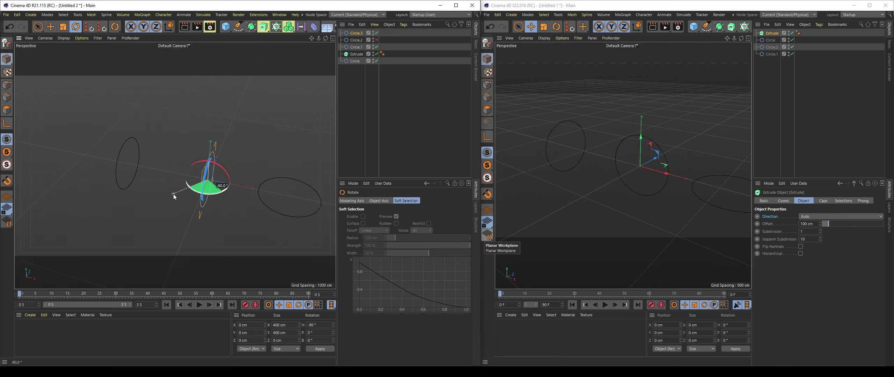
click(399, 103)
click(356, 33)
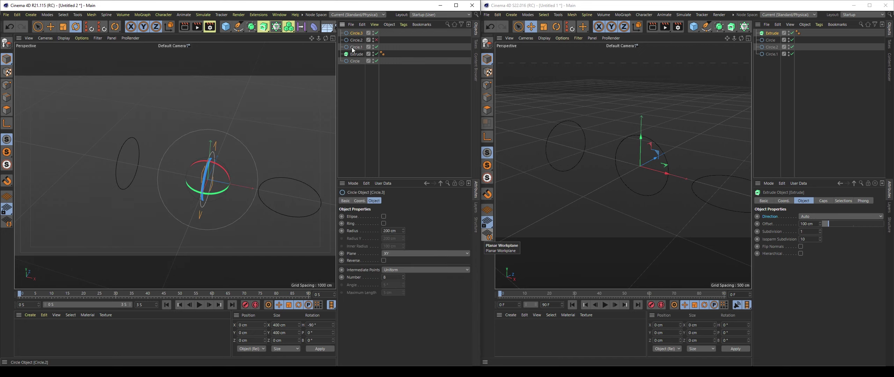
alt+drag(210, 158, 196, 158)
- Wrap Circle.3 in a new Extrude.1, making a 20 cm-deep solid disc
click(39, 28)
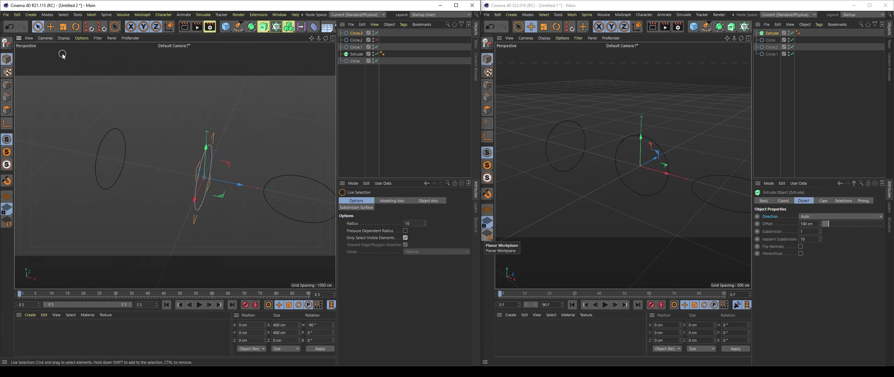
scroll(217, 170, up, 5)
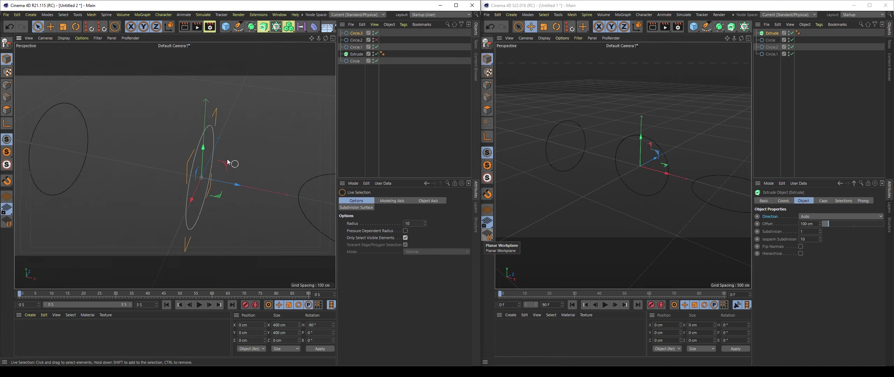
click(85, 122)
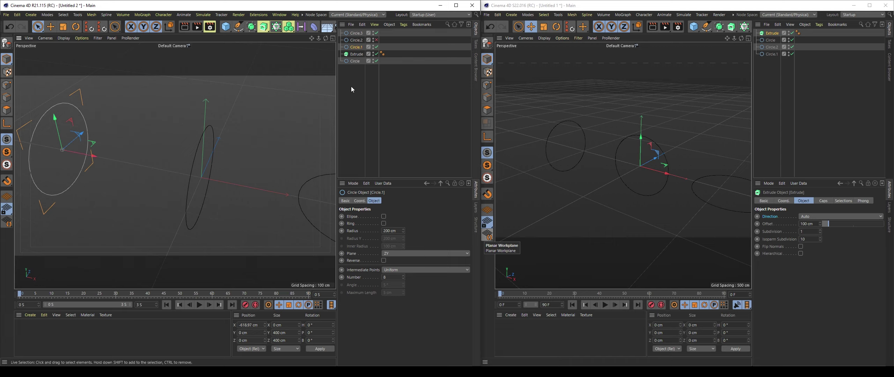
click(357, 34)
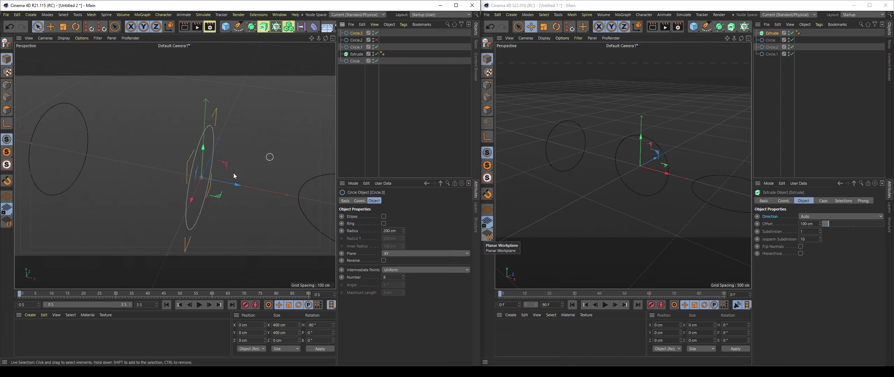
alt+click(263, 30)
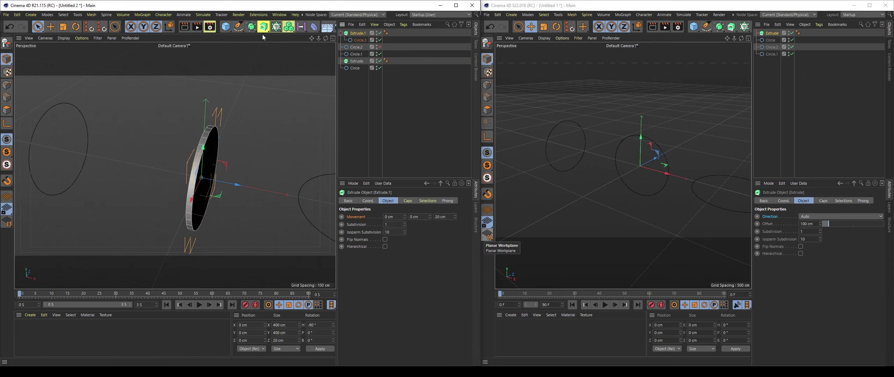
click(357, 106)
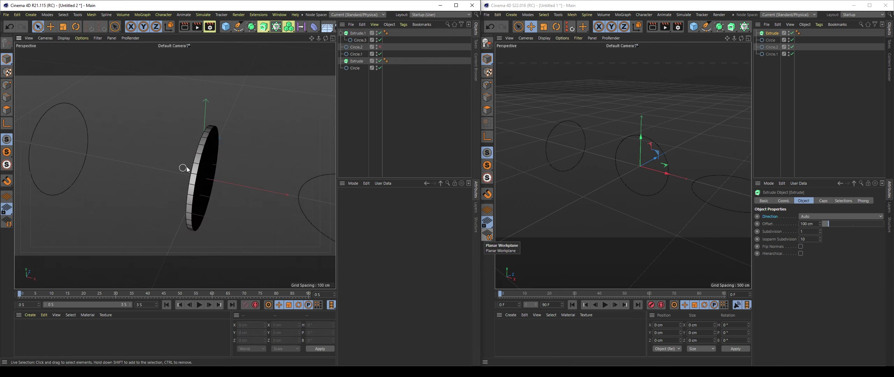
alt+drag(190, 192, 217, 166)
- Delete every object in the R21 scene and switch to the Right view
key(ctrl+a)
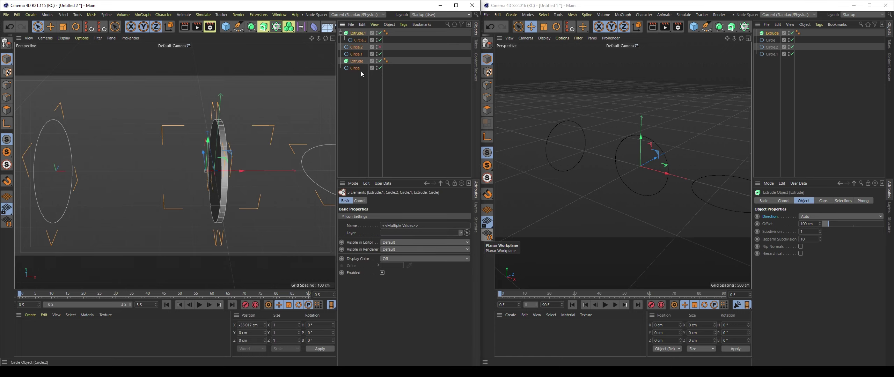
key(Delete)
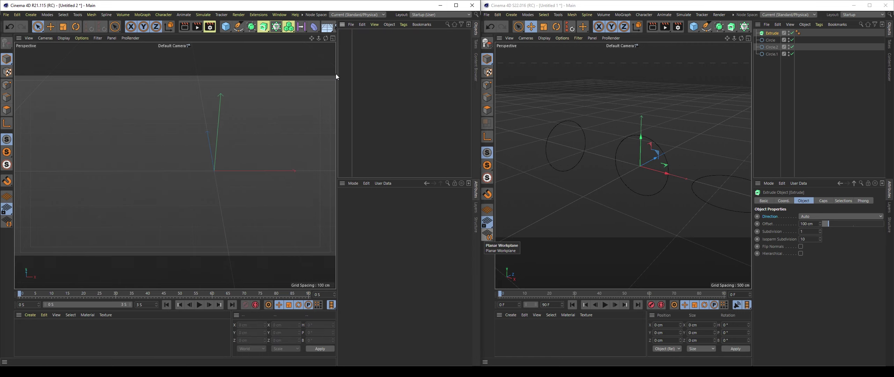
key(F3)
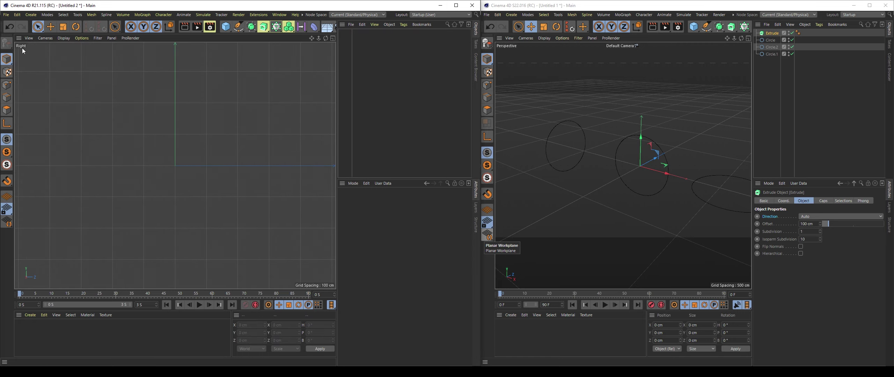
- Add a circle in Right view, inspect it in Perspective, then delete it
click(238, 26)
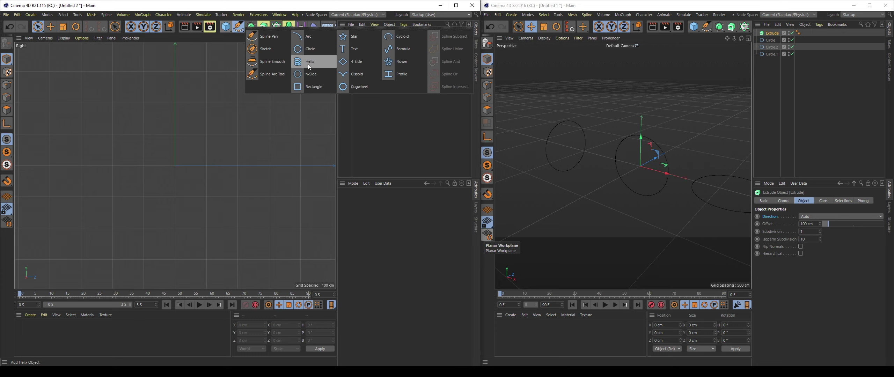
click(325, 51)
key(F1)
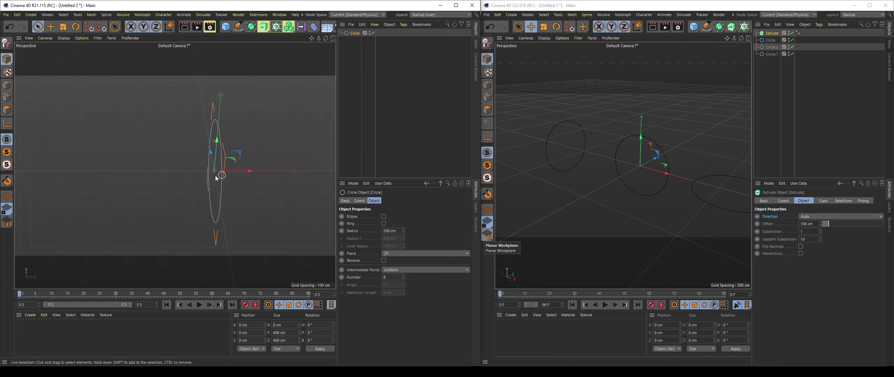
mouse_move(234, 193)
alt+mouse_down()
mouse_move(181, 177)
mouse_move(240, 187)
alt+mouse_up()
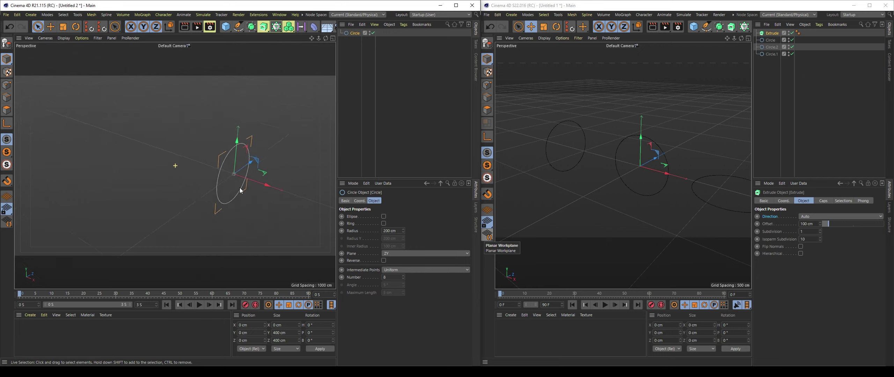
scroll(214, 139, up, 5)
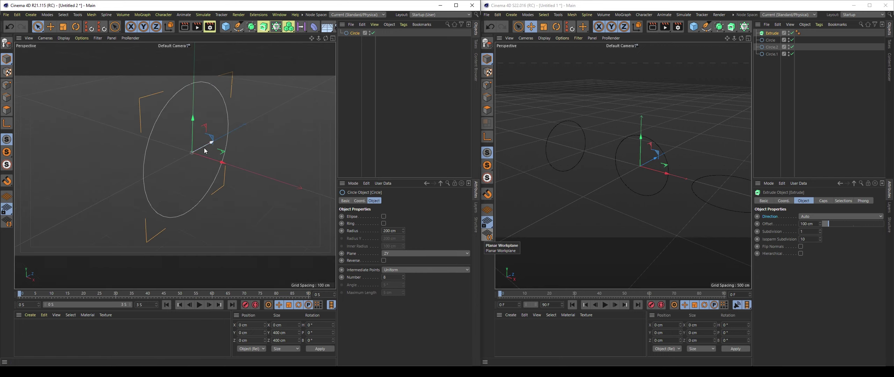
mouse_move(204, 151)
alt+mouse_down()
mouse_move(208, 169)
mouse_move(289, 237)
mouse_move(206, 219)
mouse_move(176, 199)
mouse_move(190, 179)
alt+mouse_up()
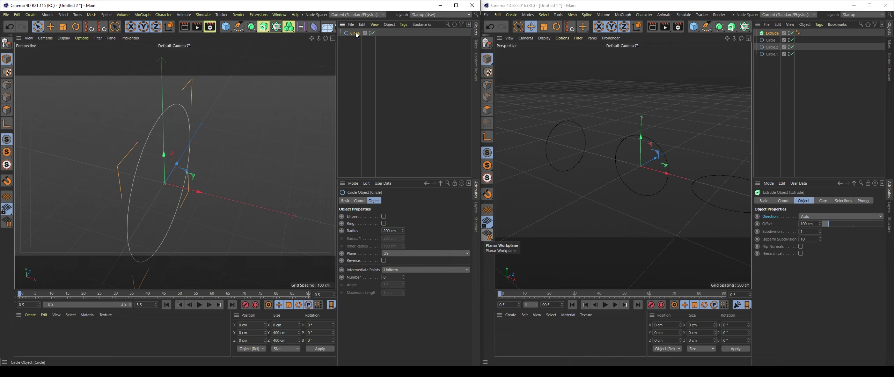
key(Delete)
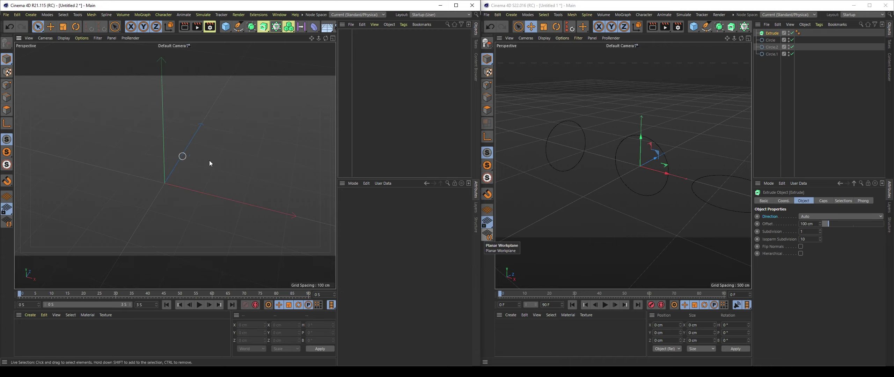
- In the S22 scene, parent a circle under the Extrude to make a flat disc
click(543, 10)
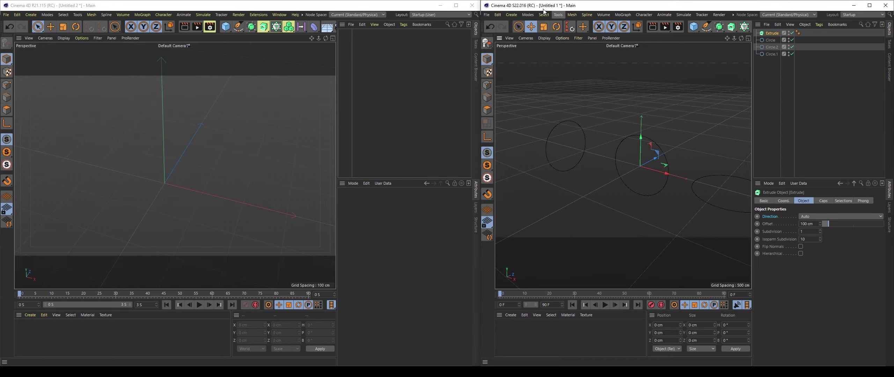
click(772, 40)
click(772, 47)
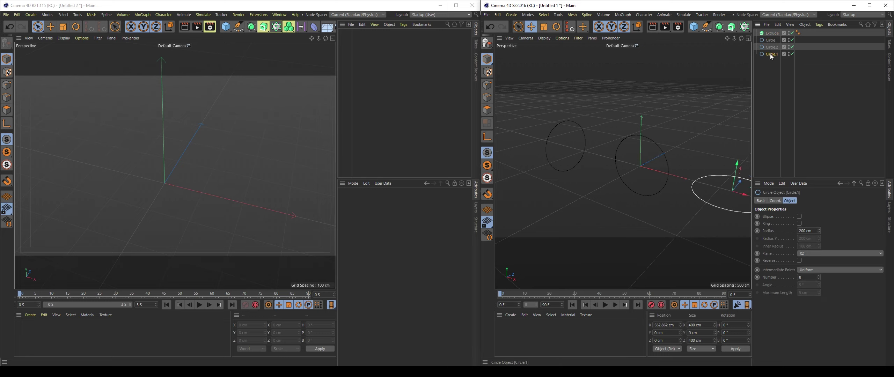
click(771, 47)
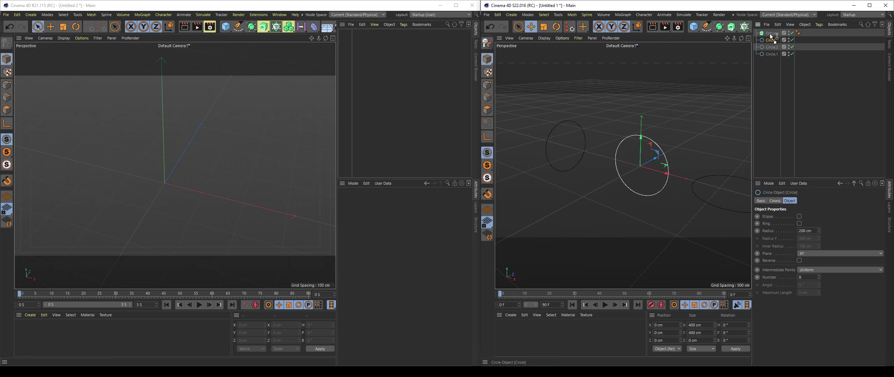
drag(771, 36, 773, 49)
click(774, 41)
- Leave only Circle.1 in the Extrude, zoom in on the disc, and select the Extrude
click(771, 54)
scroll(727, 200, down, 3)
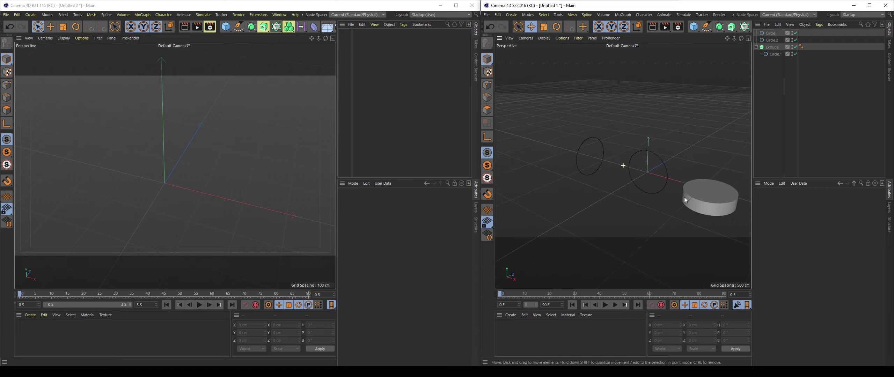
scroll(648, 175, up, 1)
drag(772, 54, 774, 51)
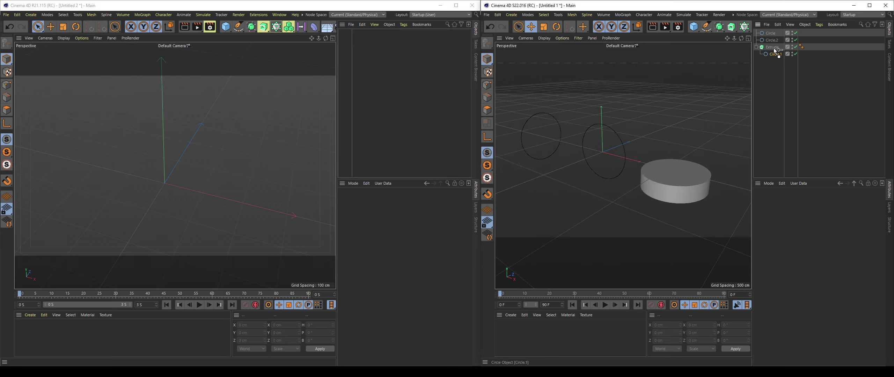
click(781, 46)
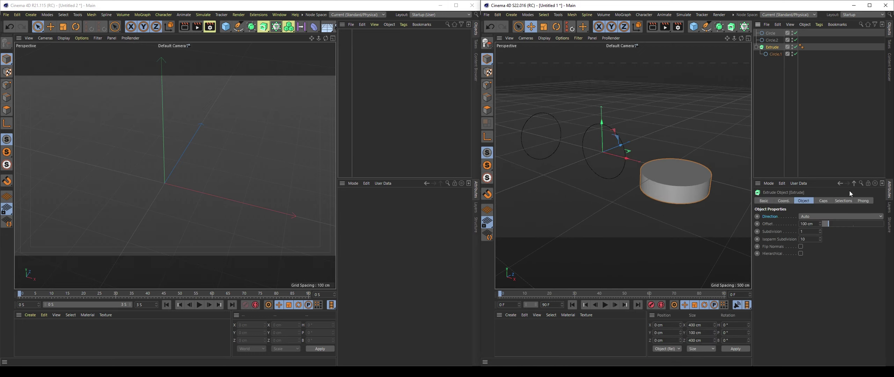
- Keep the Extrude direction on Auto, adjust its offset, and trial-swap Circle.1 for another circle
click(808, 218)
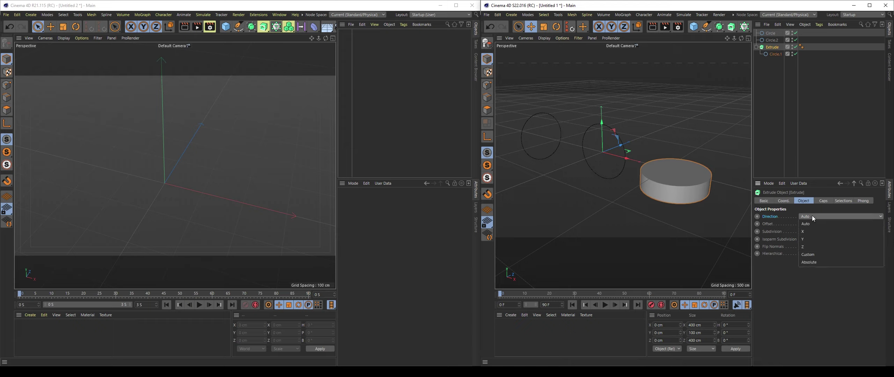
click(778, 220)
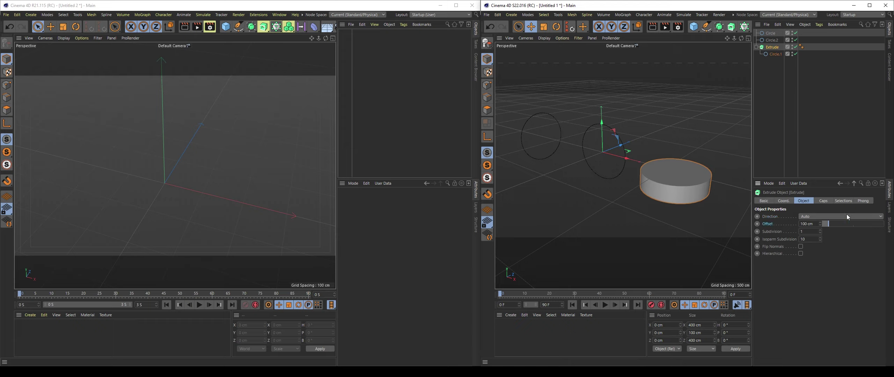
mouse_move(830, 224)
mouse_down()
mouse_move(839, 226)
mouse_move(827, 229)
mouse_up()
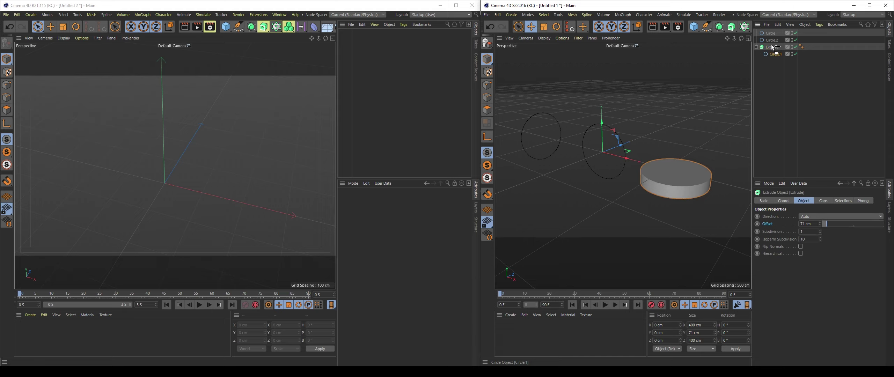
drag(772, 47, 772, 47)
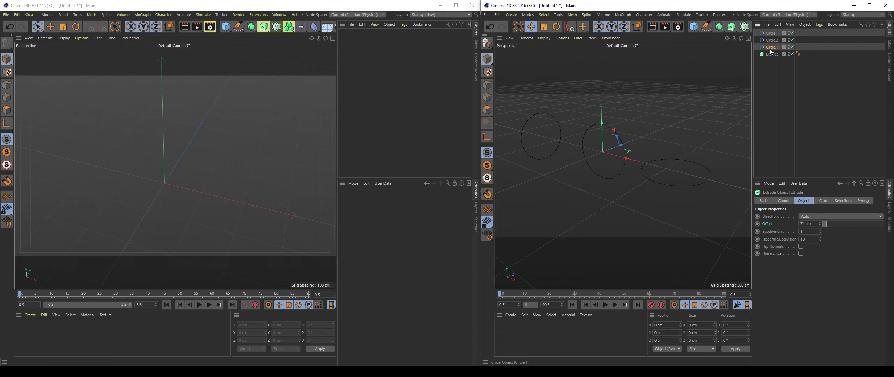
drag(771, 53, 772, 56)
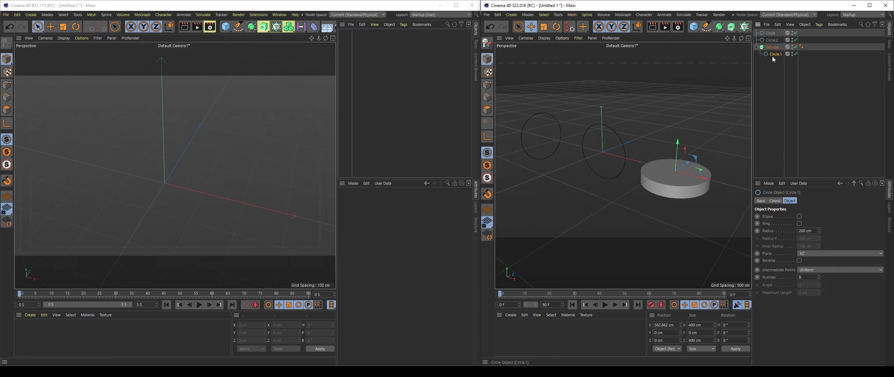
key(ctrl+z)
- Put the middle Circle under the Extrude and lengthen its offset to 325 cm
click(773, 34)
drag(771, 55, 772, 53)
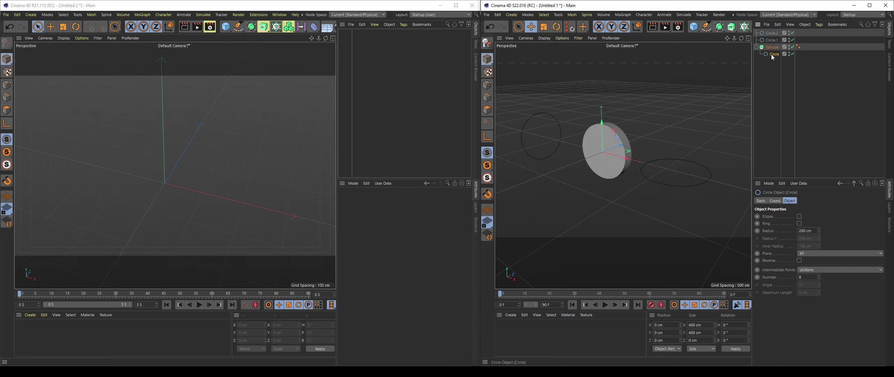
click(772, 47)
drag(831, 223, 850, 224)
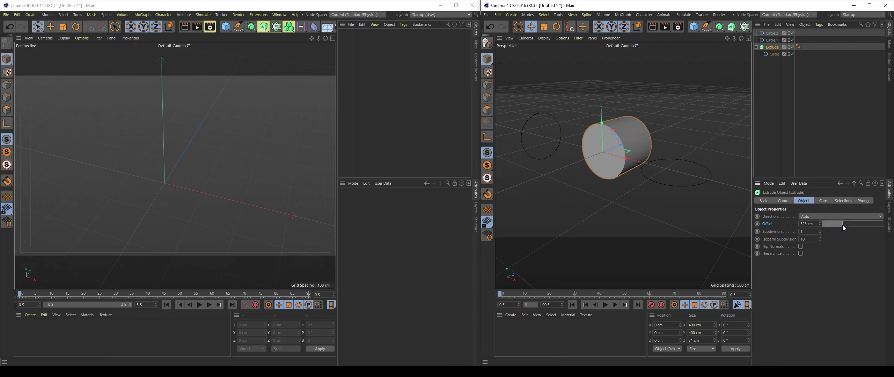
- Take Circle back out and parent Circle.2, the left ZY-plane circle, under the Extrude
click(772, 40)
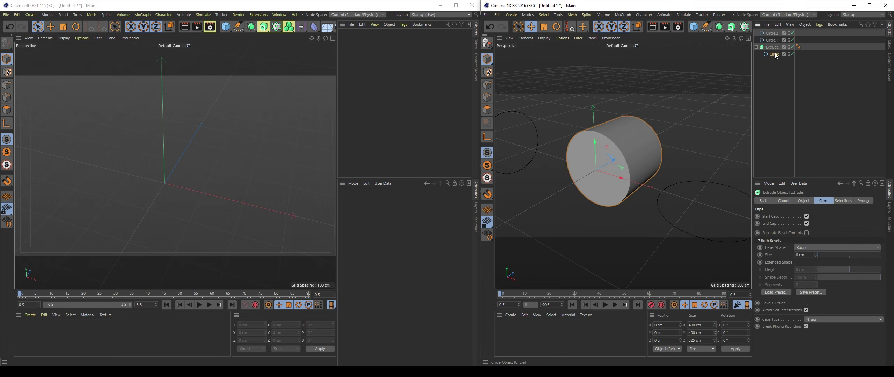
drag(774, 54, 774, 44)
click(771, 53)
middle_drag(694, 108, 733, 129)
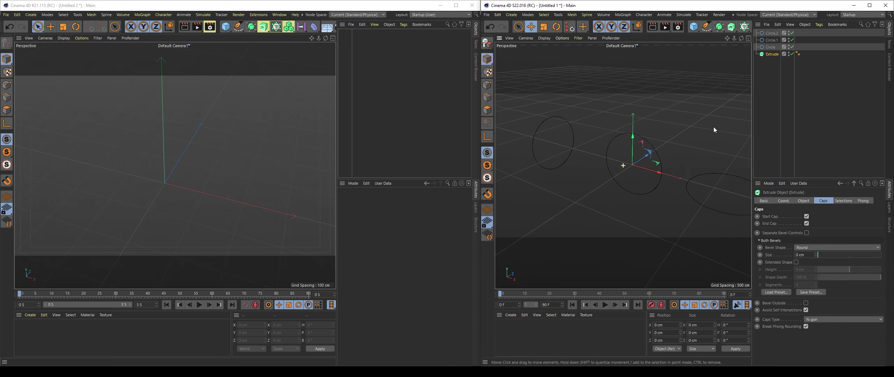
click(771, 40)
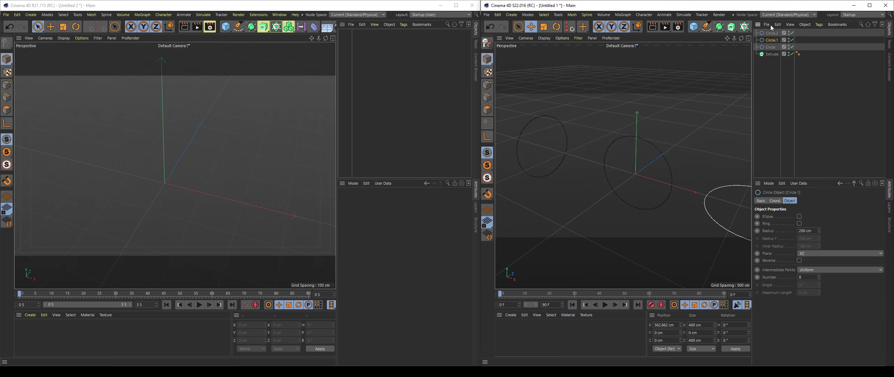
click(771, 33)
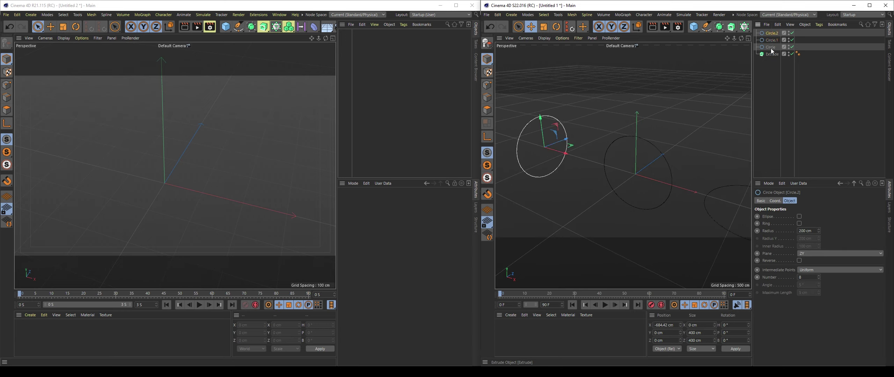
drag(772, 53, 771, 54)
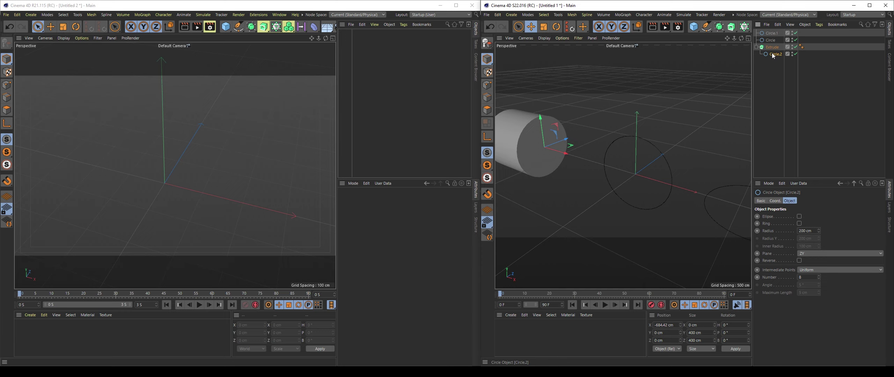
- Increase the Extrude's cap bevel Size to round the cylinder's edges
click(771, 47)
scroll(645, 141, down, 2)
scroll(576, 140, up, 5)
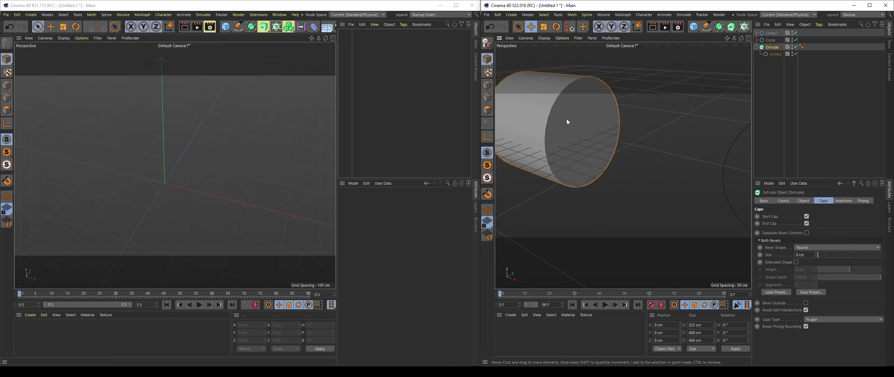
scroll(615, 132, down, 4)
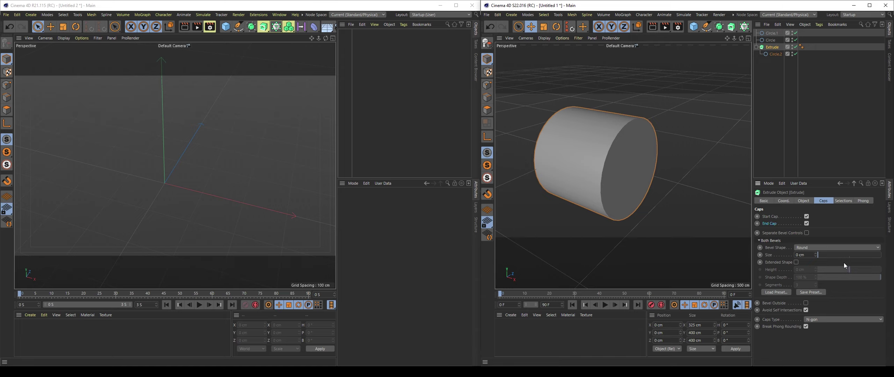
drag(819, 255, 833, 254)
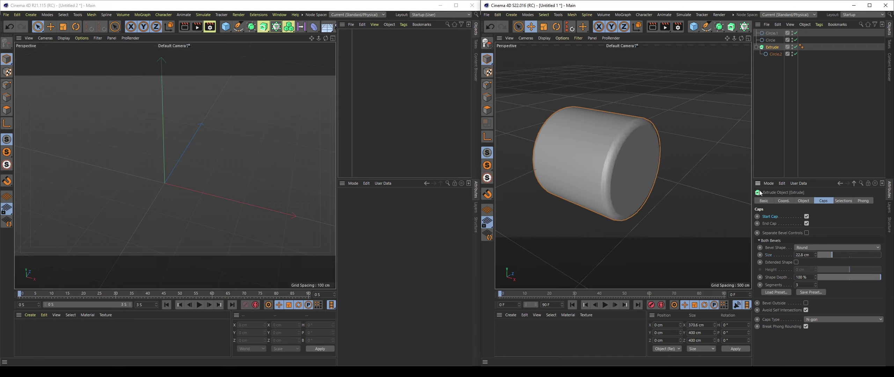
- Turn off Start Cap and End Cap, orbiting to inspect the open tube
click(806, 217)
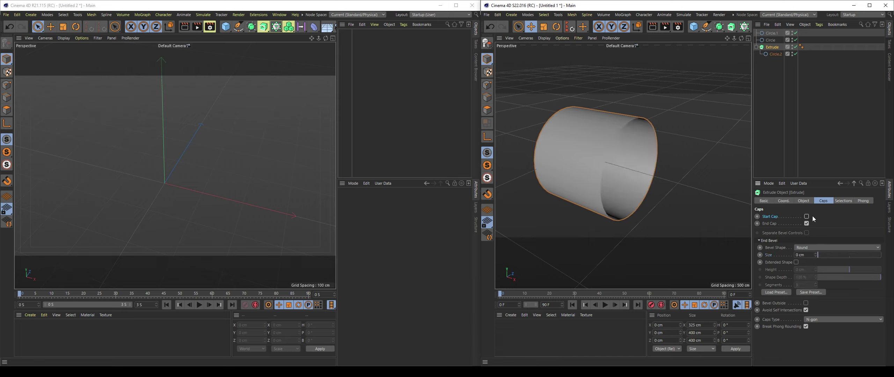
mouse_move(656, 175)
alt+mouse_down()
mouse_move(584, 170)
mouse_move(744, 203)
alt+mouse_up()
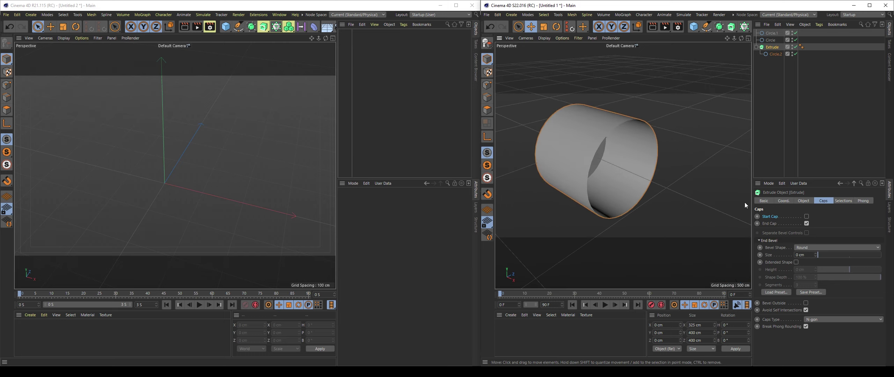
click(806, 223)
mouse_move(649, 187)
alt+mouse_down()
mouse_move(714, 185)
mouse_move(630, 194)
alt+mouse_up()
scroll(631, 194, down, 3)
click(705, 27)
- Add a Text spline reading '6' to the S22 scene
click(578, 58)
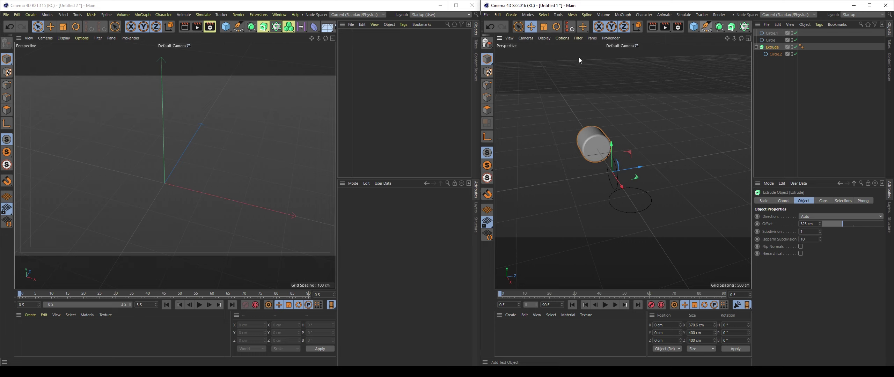
scroll(681, 154, up, 5)
scroll(676, 152, up, 3)
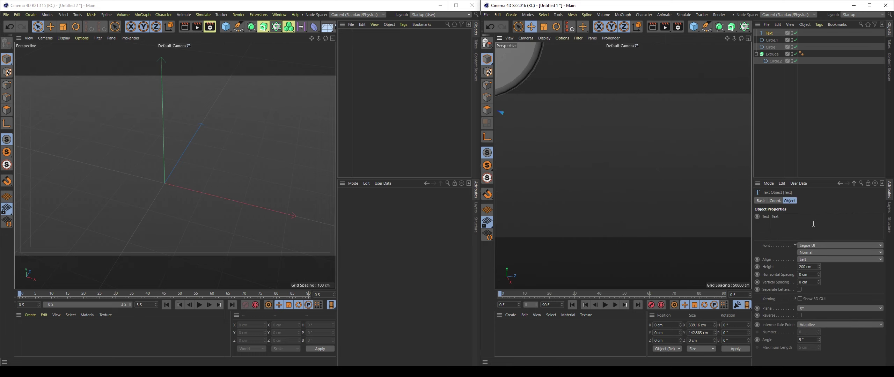
scroll(632, 180, down, 8)
scroll(618, 139, up, 2)
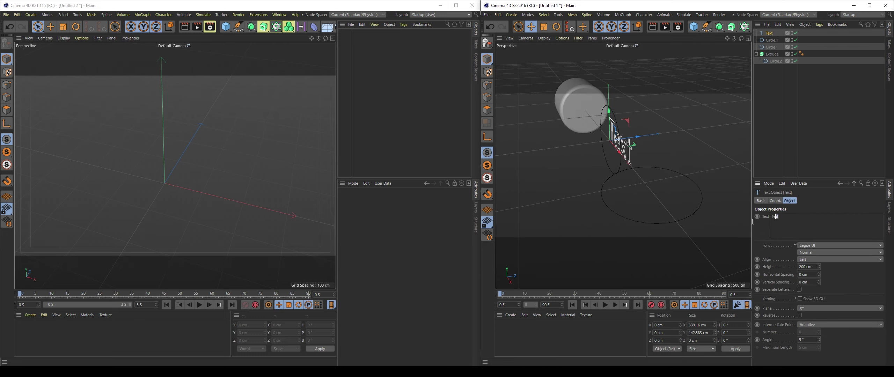
text(6)
scroll(602, 146, up, 3)
scroll(663, 136, up, 4)
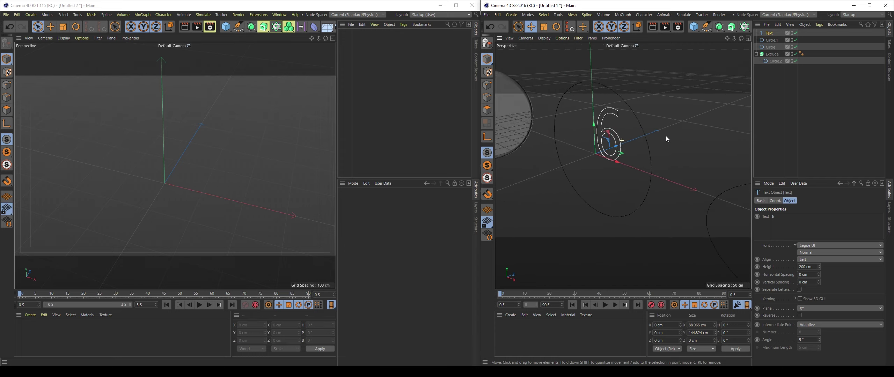
- Put the text inside a new Extrude.1 and give its caps a 6.32 cm round bevel
alt+click(731, 26)
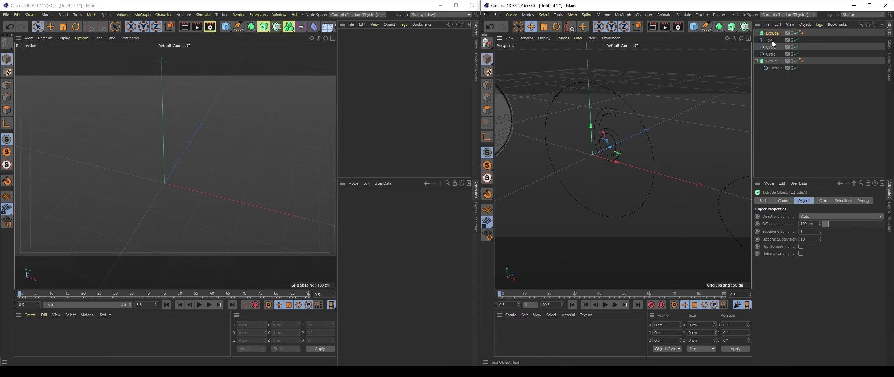
drag(773, 34, 772, 34)
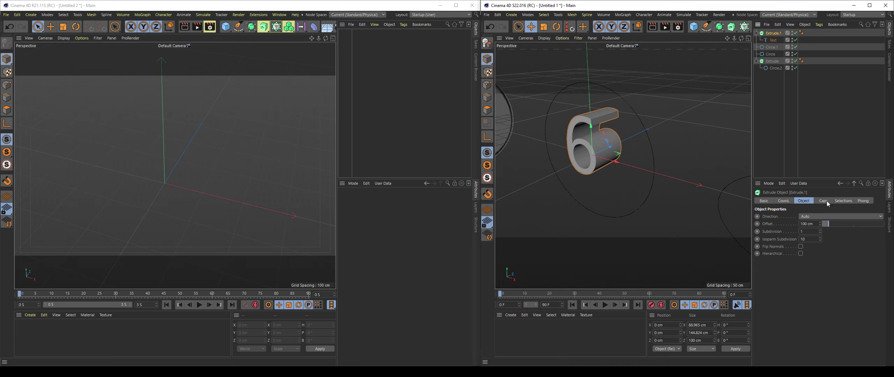
click(824, 202)
drag(820, 253, 822, 253)
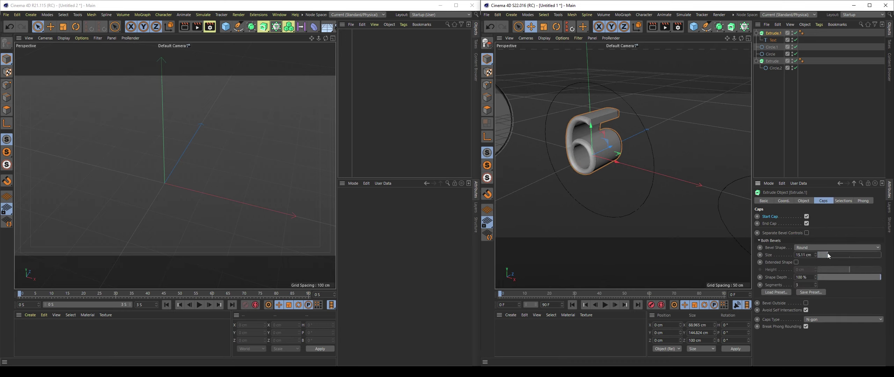
- Frame the 6, then switch Start Cap and End Cap off to compare open ends
key(o)
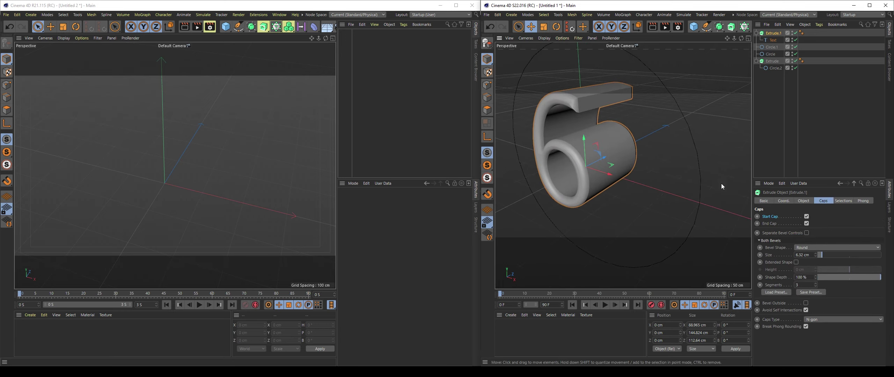
click(806, 217)
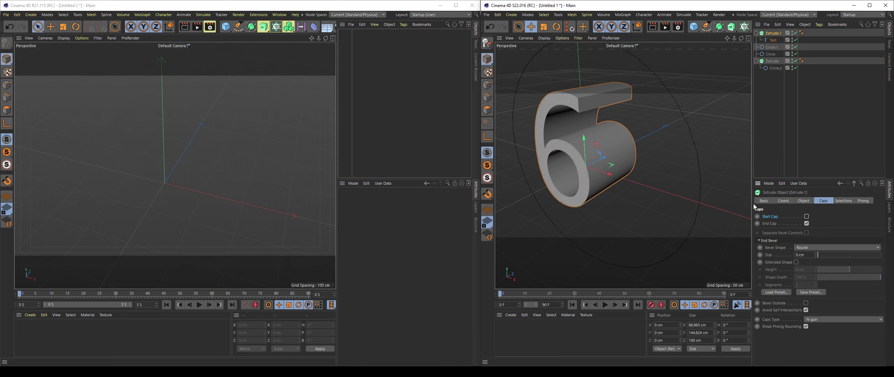
mouse_move(573, 102)
alt+mouse_down()
mouse_move(529, 106)
mouse_move(611, 106)
alt+mouse_up()
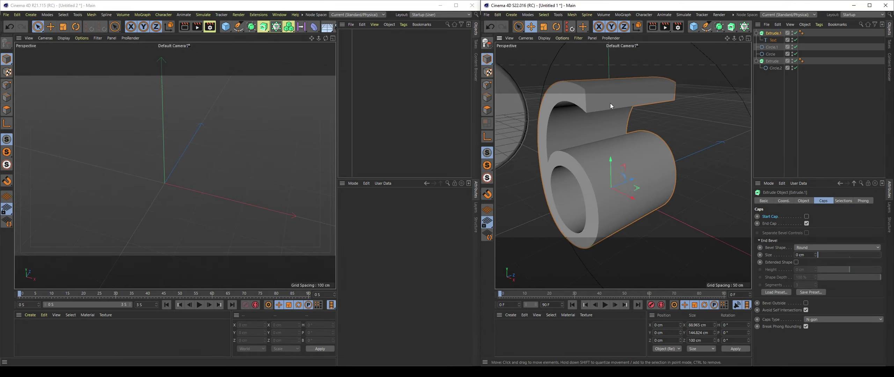
click(807, 223)
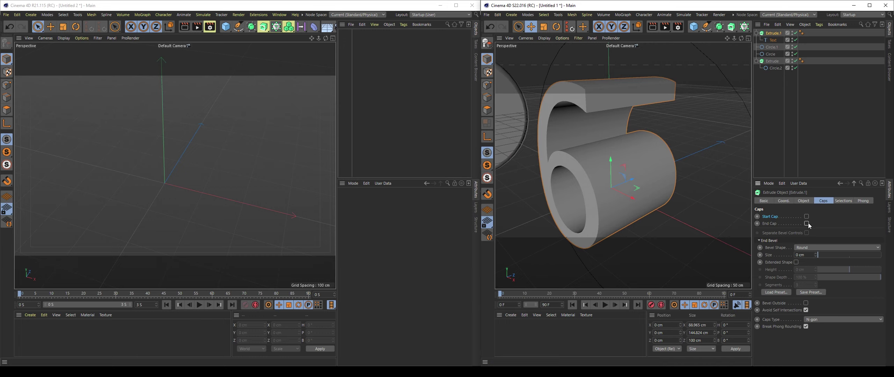
click(808, 224)
click(808, 225)
- Restore both 6.32 cm bevelled caps and view Extrude.1's Object properties (Auto, 100 cm offset)
click(806, 217)
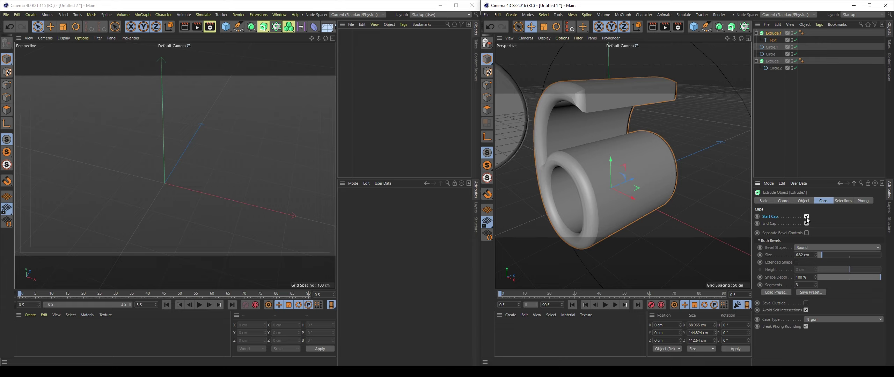
click(806, 217)
click(805, 201)
alt+drag(589, 125, 615, 136)
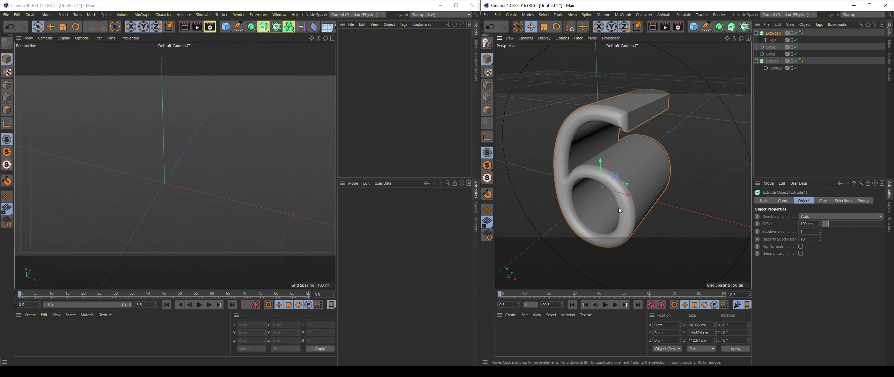
mouse_move(618, 207)
alt+mouse_down()
mouse_move(599, 197)
mouse_move(646, 141)
alt+mouse_up()
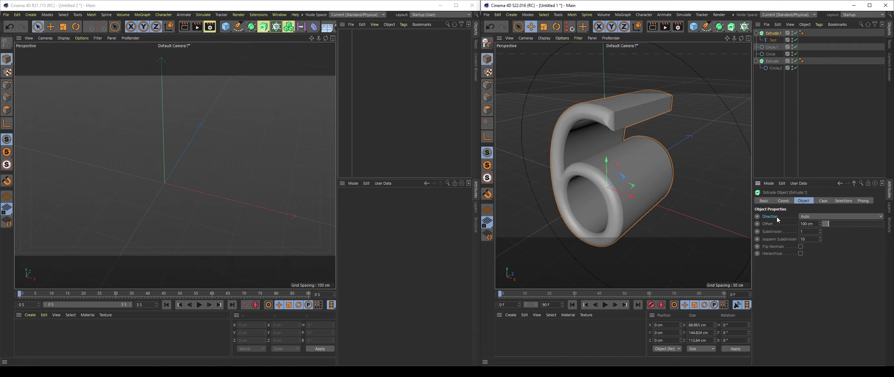
- Set Extrude.1's direction to Z and return to its cap settings
click(811, 216)
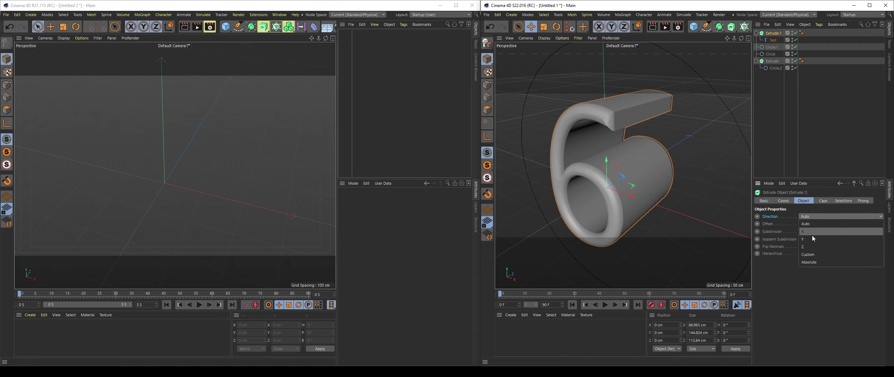
click(807, 247)
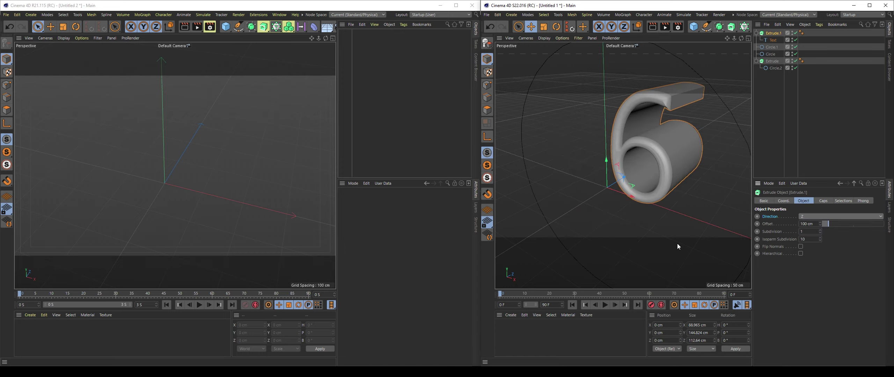
click(823, 201)
scroll(633, 127, up, 3)
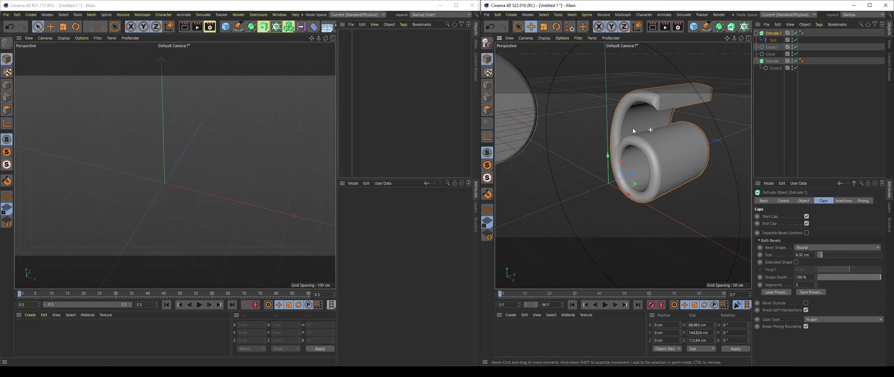
scroll(661, 128, up, 3)
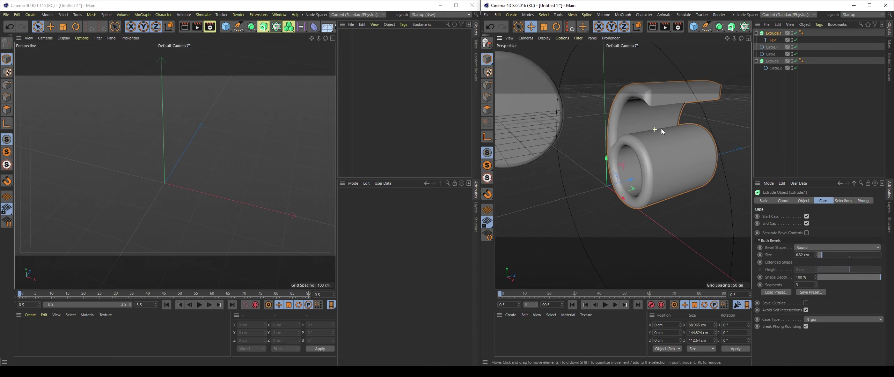
- Switch the 6's start and end caps off, then back on, orbiting to compare
click(806, 217)
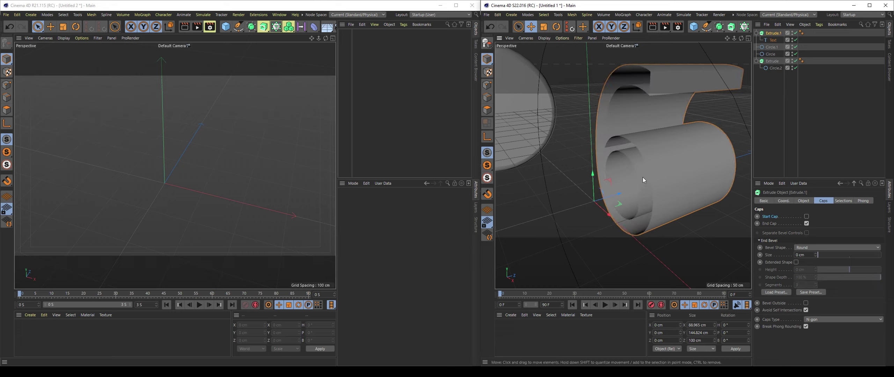
mouse_move(642, 178)
alt+mouse_down()
mouse_move(613, 162)
mouse_move(539, 155)
alt+mouse_up()
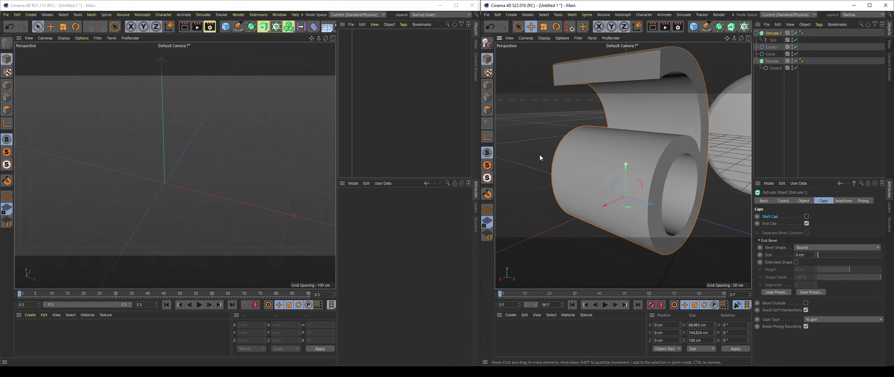
click(807, 223)
click(806, 224)
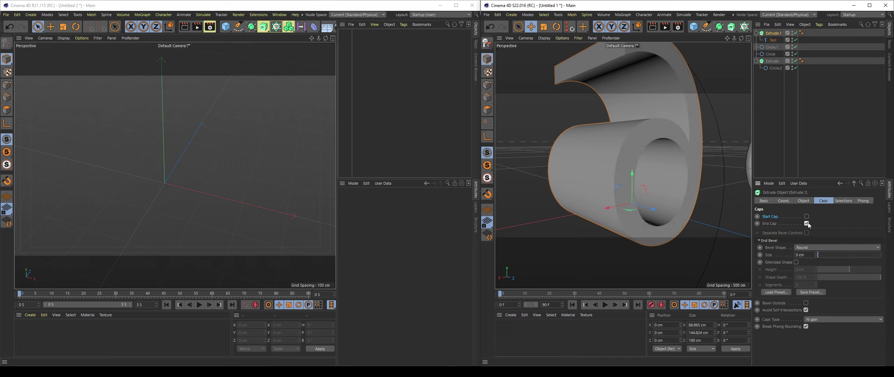
mouse_move(737, 210)
alt+mouse_down()
mouse_move(674, 207)
mouse_move(540, 166)
mouse_move(570, 196)
mouse_move(583, 163)
mouse_move(675, 173)
alt+mouse_up()
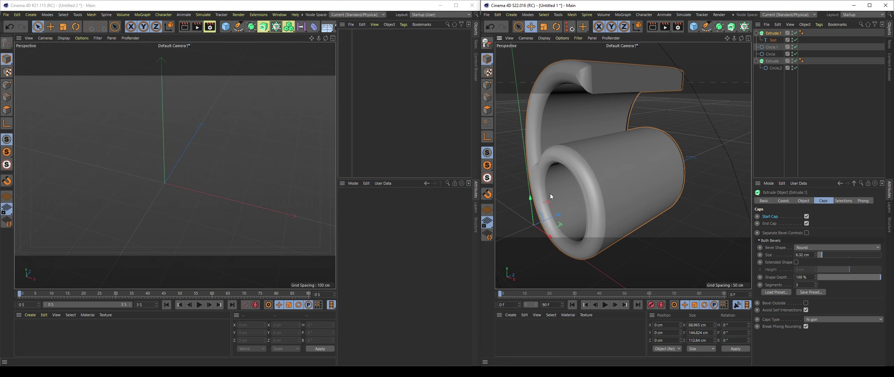
mouse_move(550, 194)
alt+mouse_down()
mouse_move(645, 148)
mouse_move(588, 151)
mouse_move(725, 175)
mouse_move(700, 165)
alt+mouse_up()
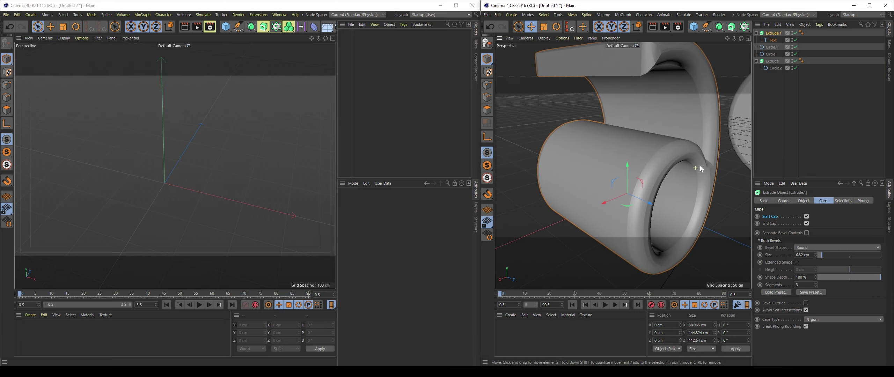
- Enable Separate Bevel Controls and set the end bevel to 1.34 cm, keeping the start at 6.32 cm
click(807, 233)
drag(811, 183, 801, 88)
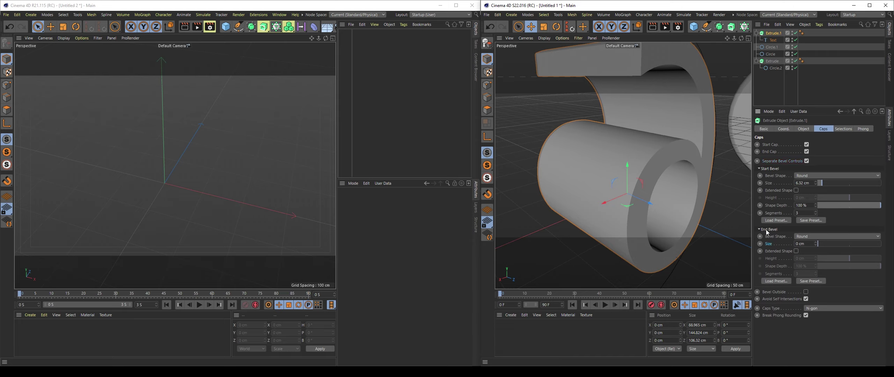
drag(815, 243, 819, 241)
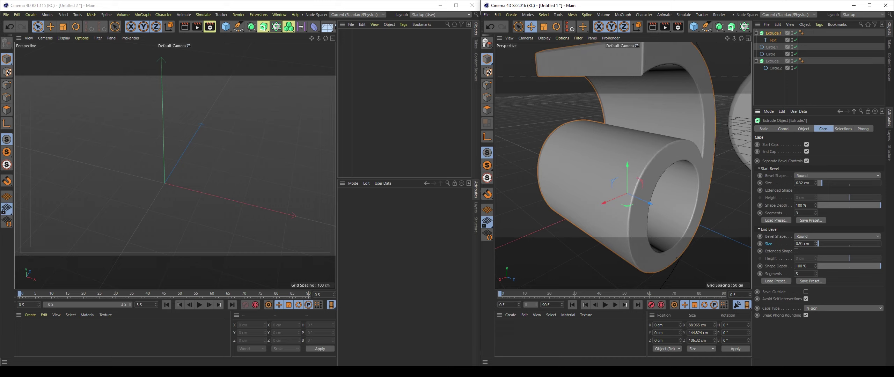
- Zoom out to see the whole 6, then reselect Extrude.1 and show its Object properties
click(863, 93)
scroll(678, 199, down, 5)
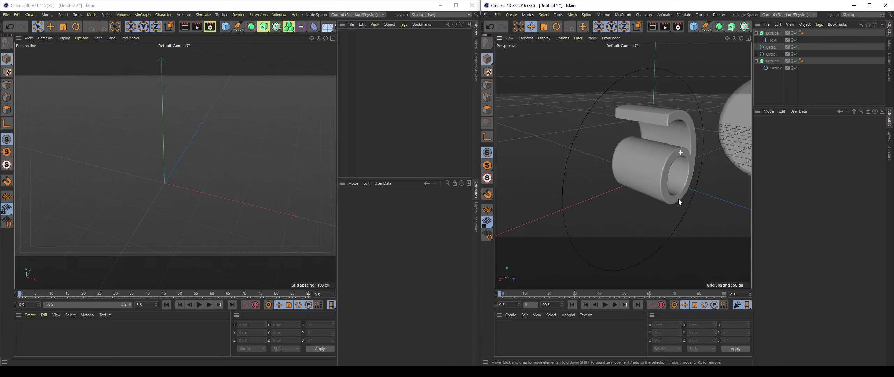
mouse_move(677, 199)
alt+mouse_down()
mouse_move(689, 150)
mouse_move(739, 153)
mouse_move(718, 157)
mouse_move(699, 118)
mouse_move(714, 100)
alt+mouse_up()
click(768, 25)
click(772, 33)
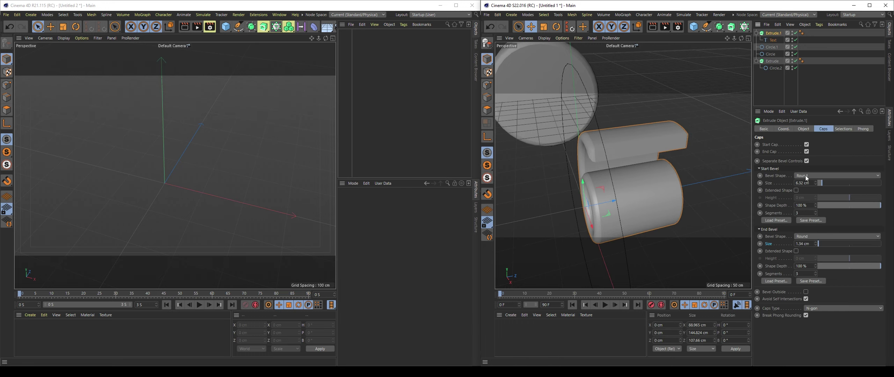
click(803, 129)
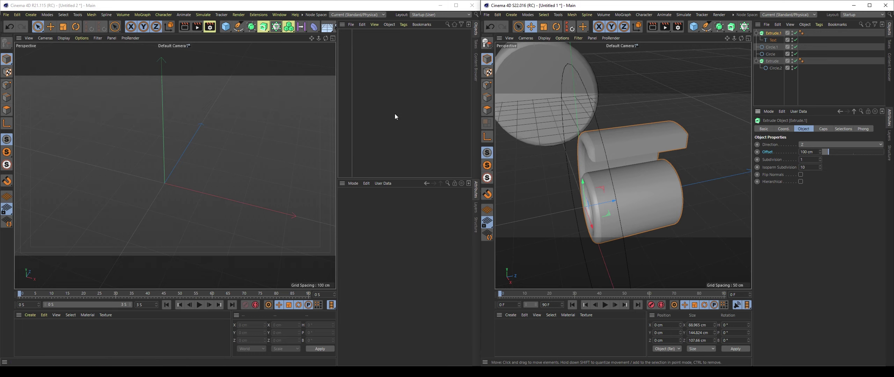
- Add an empty Extrude in both R21 and S22, comparing their settings (20 cm move vs 100 cm offset)
click(263, 26)
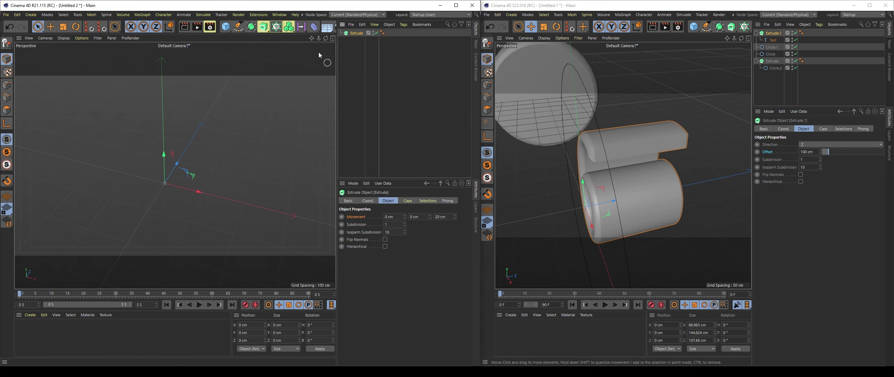
click(786, 89)
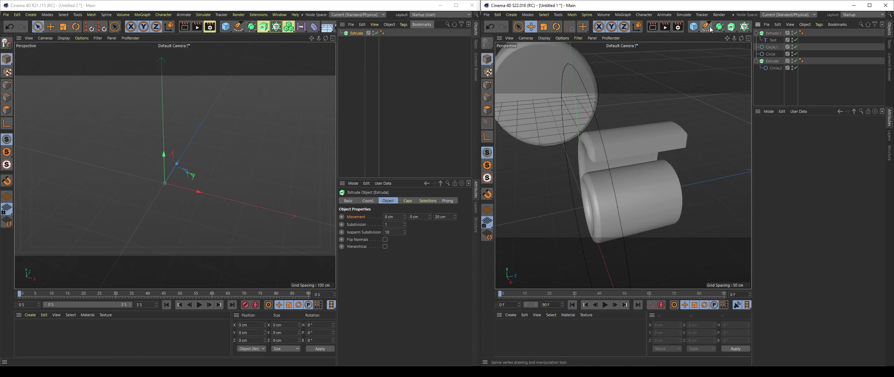
click(731, 27)
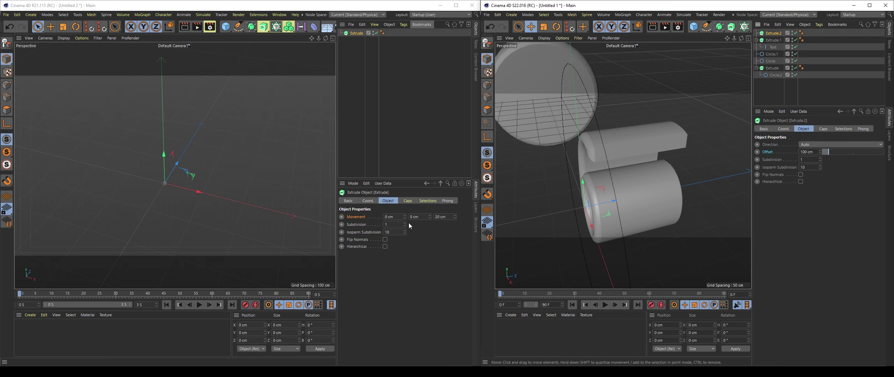
click(415, 201)
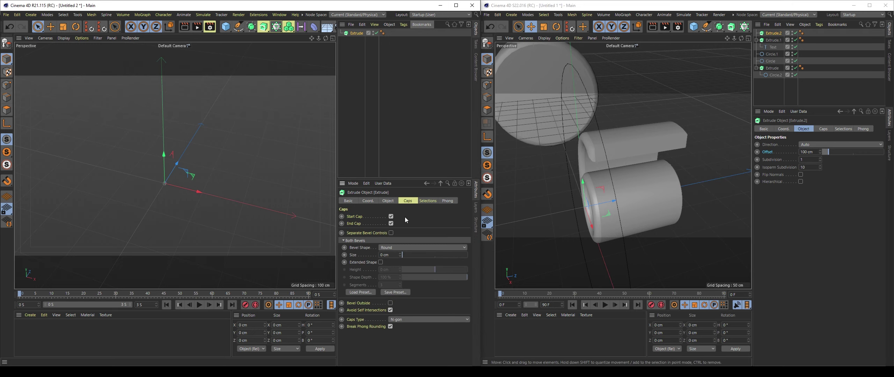
click(388, 201)
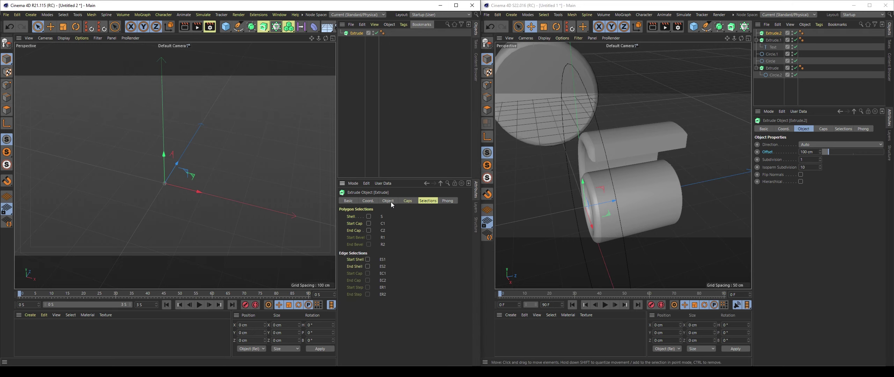
click(777, 145)
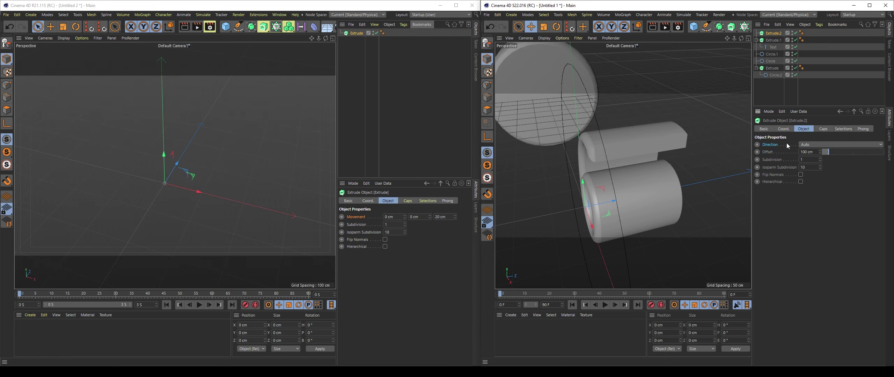